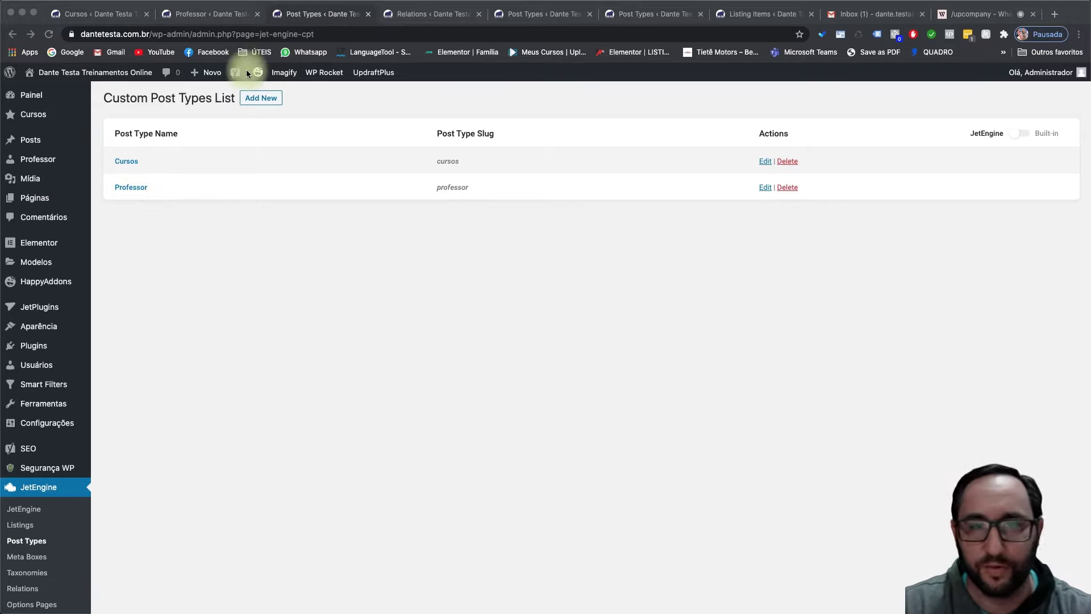
Review the Professor and Cursos entries, and examine the related post types and relation types in the Posts Relations List
click(215, 15)
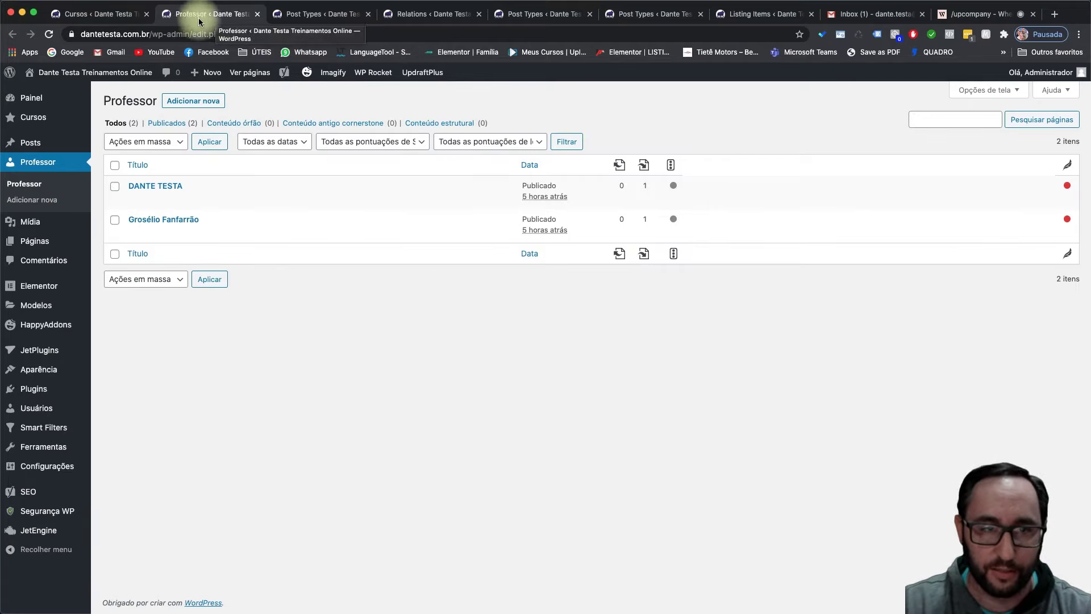
click(94, 14)
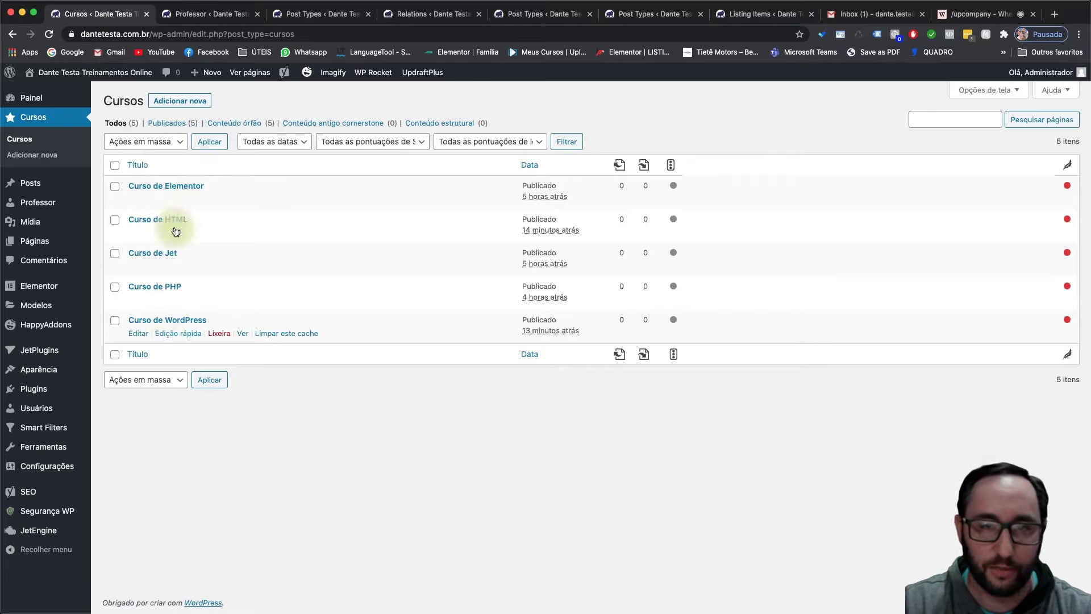
click(431, 17)
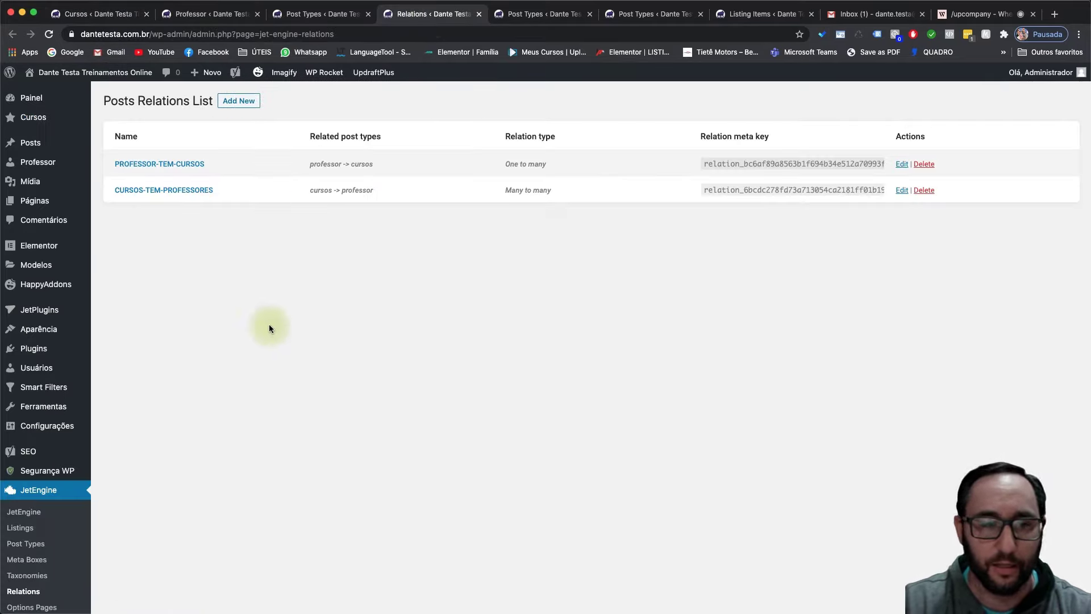
scroll(185, 473, down, 1)
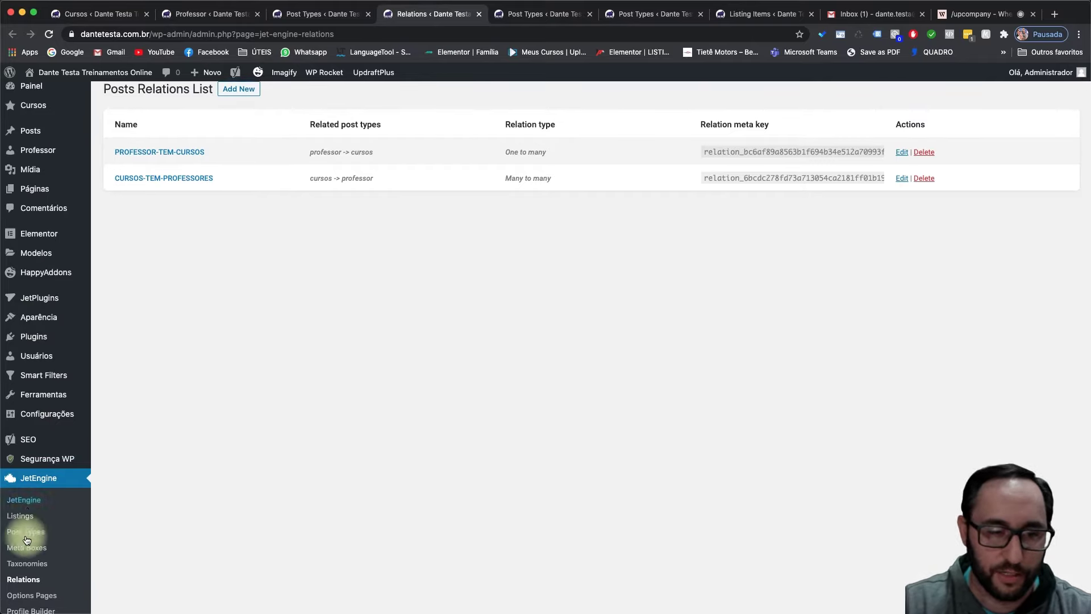
scroll(210, 210, up, 1)
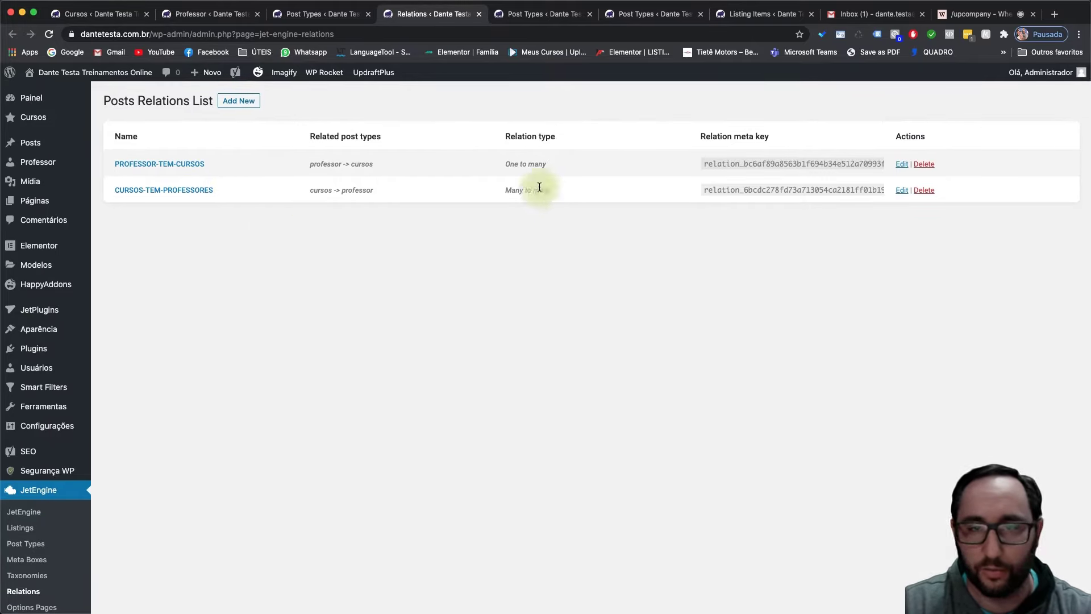
drag(313, 164, 367, 160)
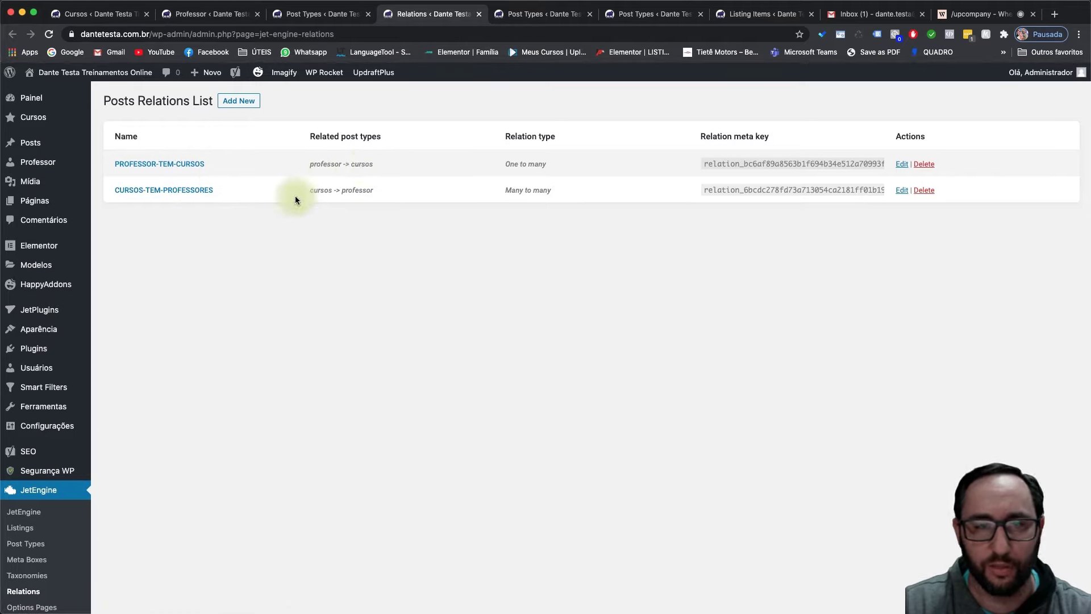
scroll(295, 199, down, 1)
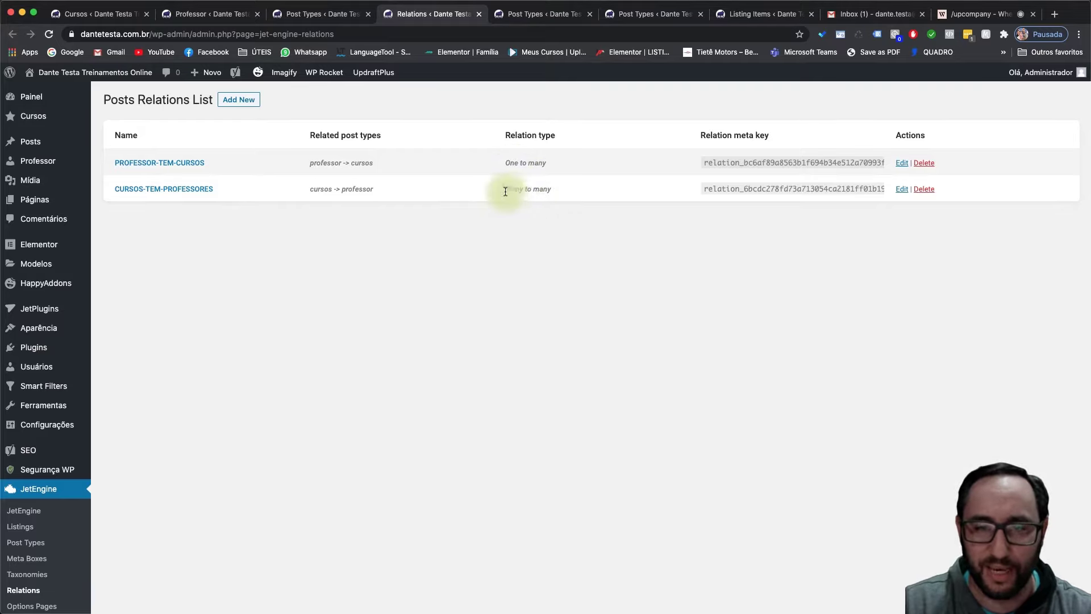
drag(505, 192, 557, 190)
scroll(547, 199, up, 1)
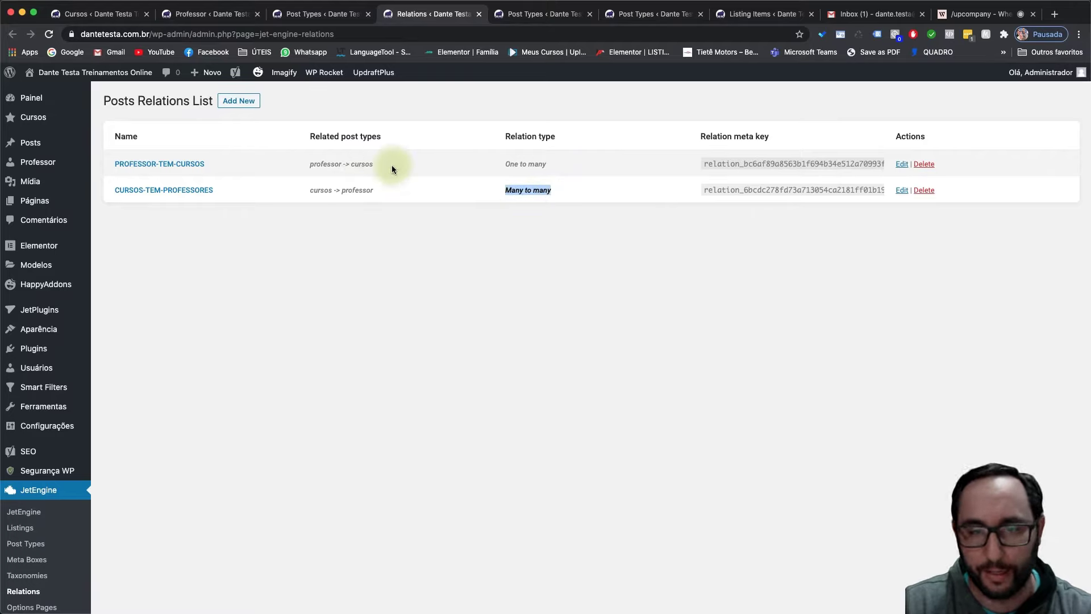
click(521, 165)
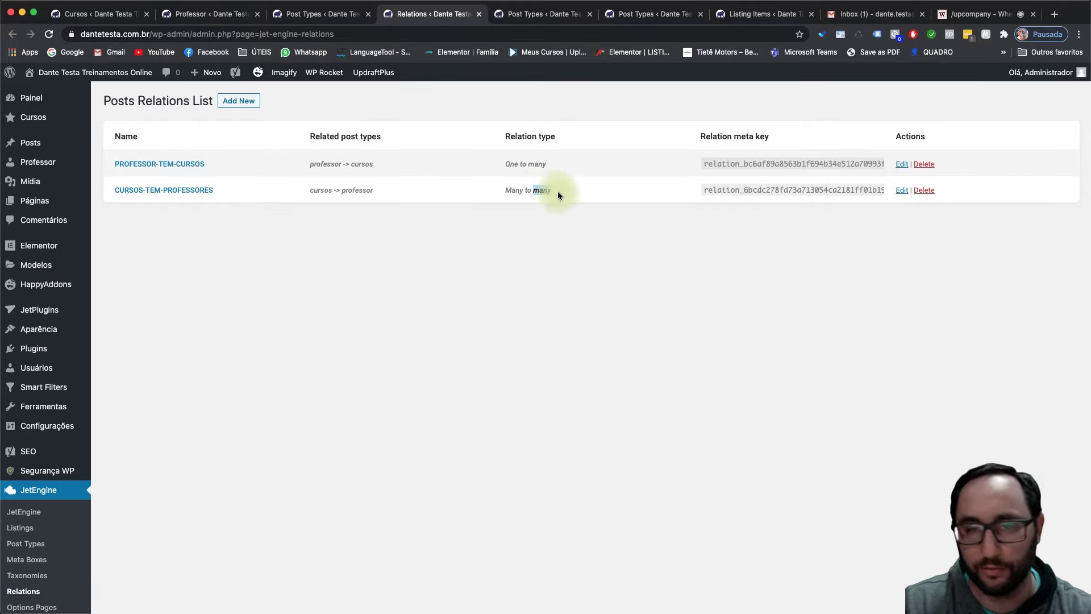
Create a listing item named LISTING-PROFESSORES from the Professor post type, with Posts as source and Elementor as view
key(ctrl+Tab)
key(ctrl+Tab)
key(ctrl+Tab)
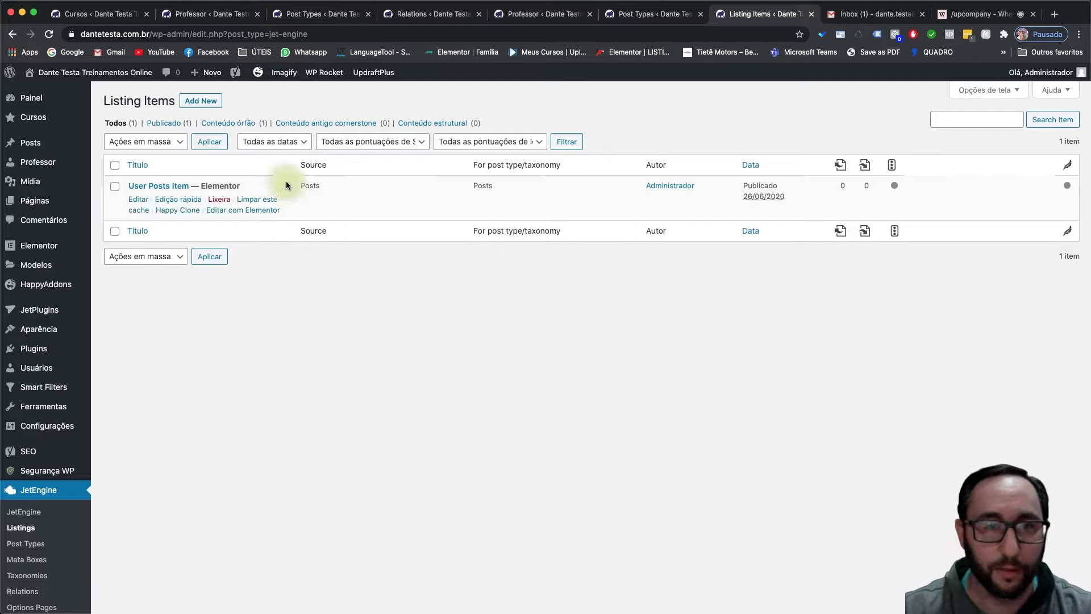
click(218, 102)
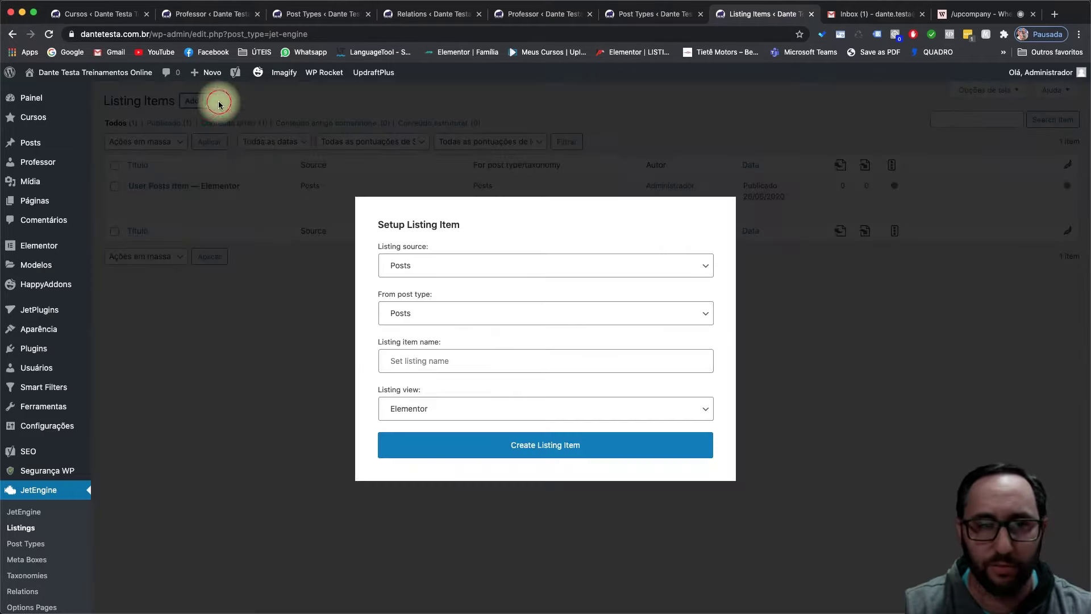
click(463, 314)
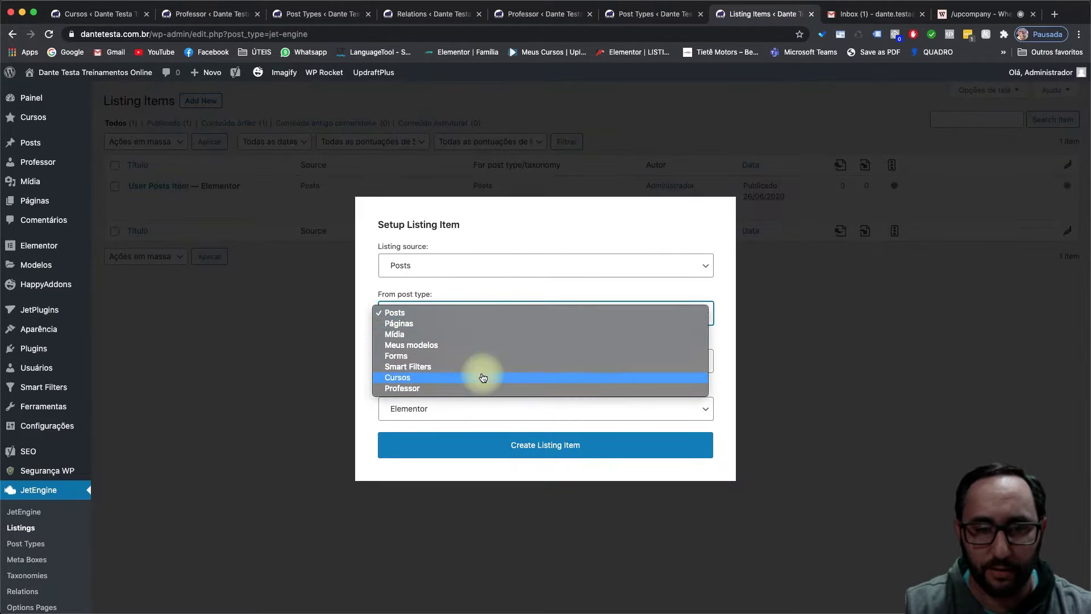
click(477, 388)
key(Tab)
text(LISTING-PROFESSORES)
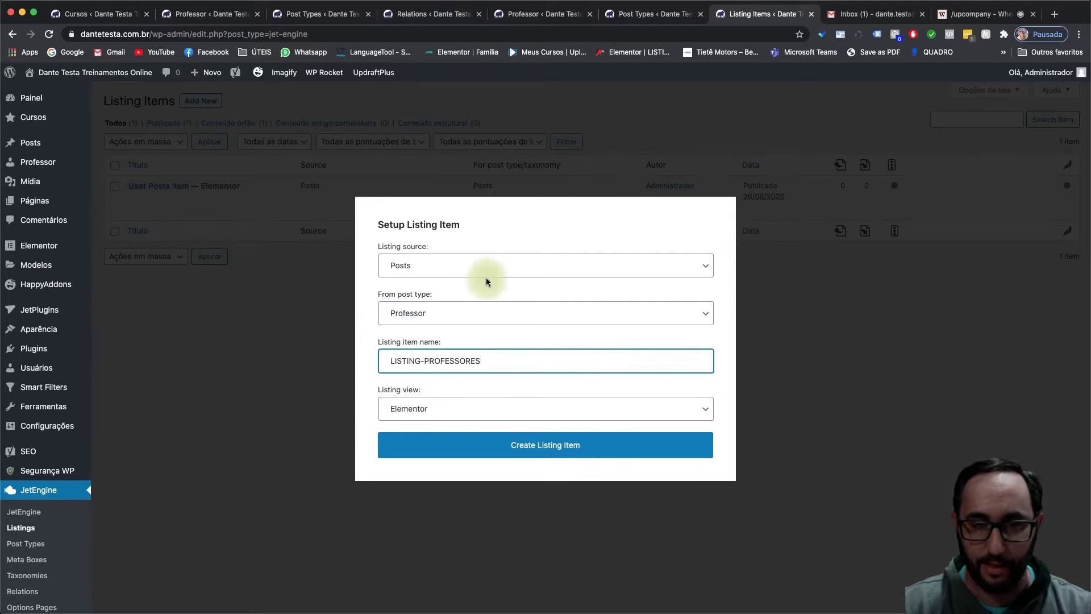
click(554, 449)
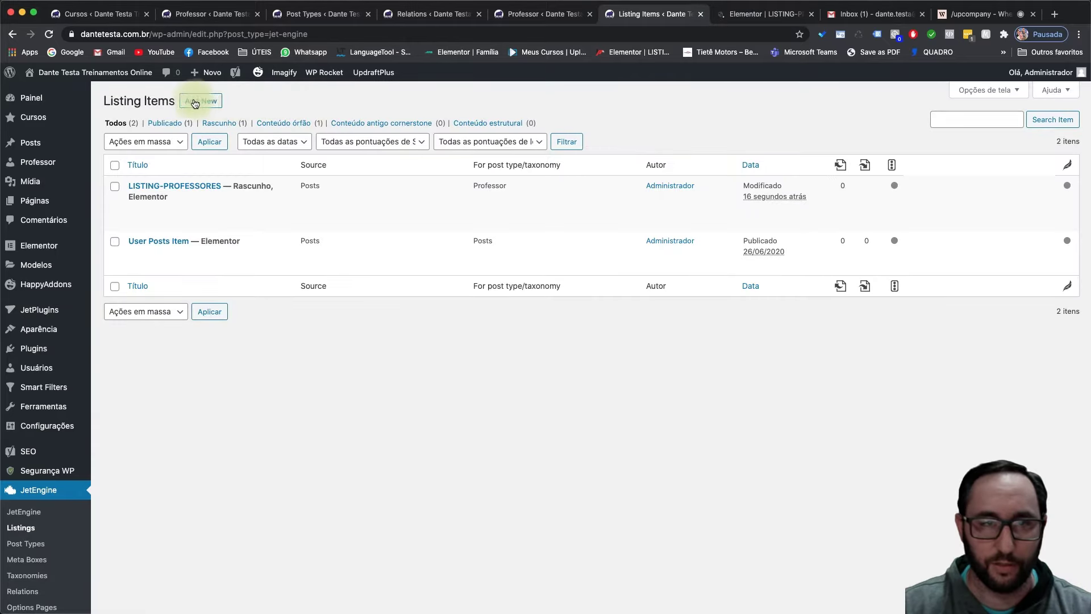
Create another listing item named LISTING-CURSOS from the Cursos post type, using the Elementor view
click(215, 103)
click(427, 313)
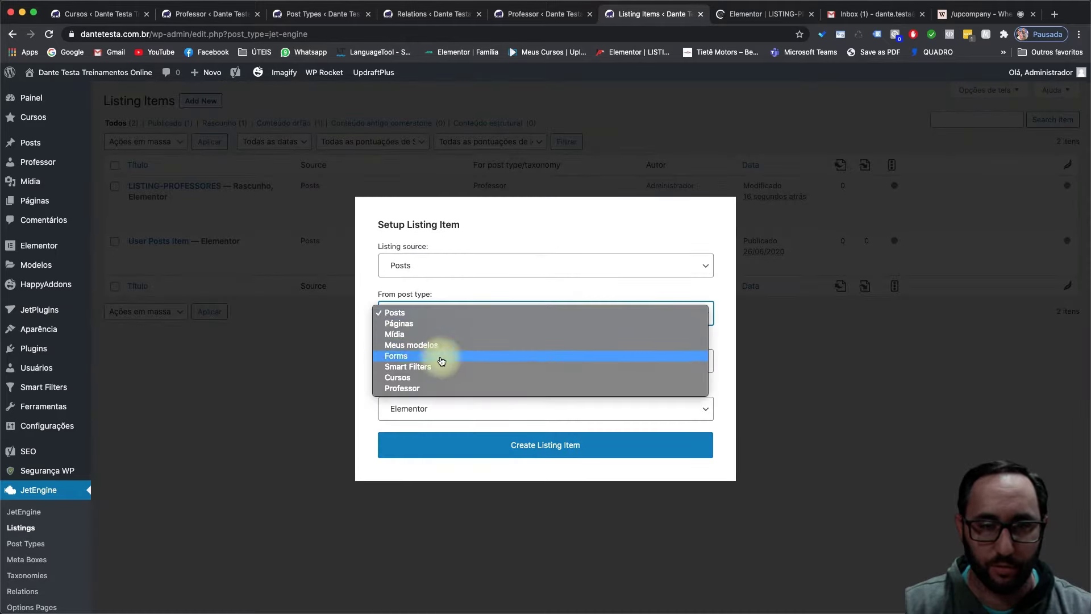
click(445, 378)
click(421, 360)
text(LISTING-CURSOS)
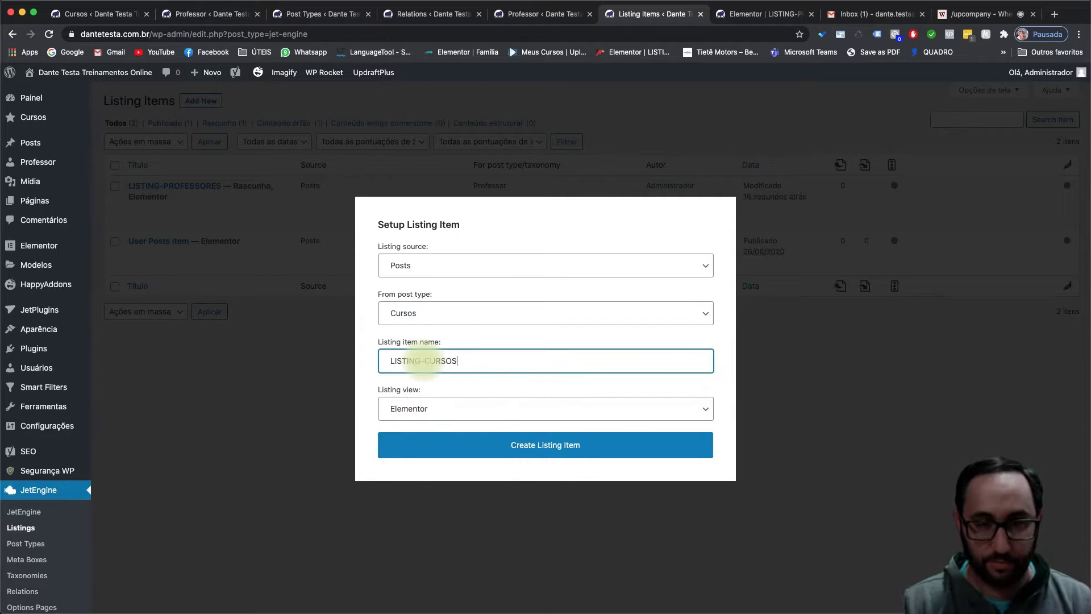
click(455, 440)
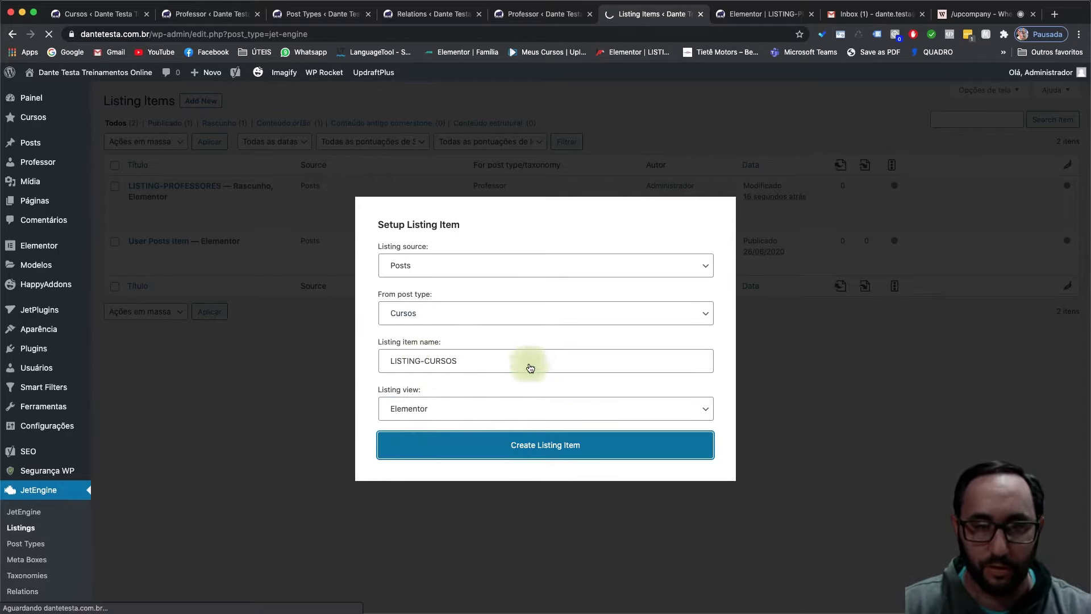
In the LISTING-PROFESSORES template, add a single-column section containing a Título widget that pulls the dynamic Título do post
click(746, 17)
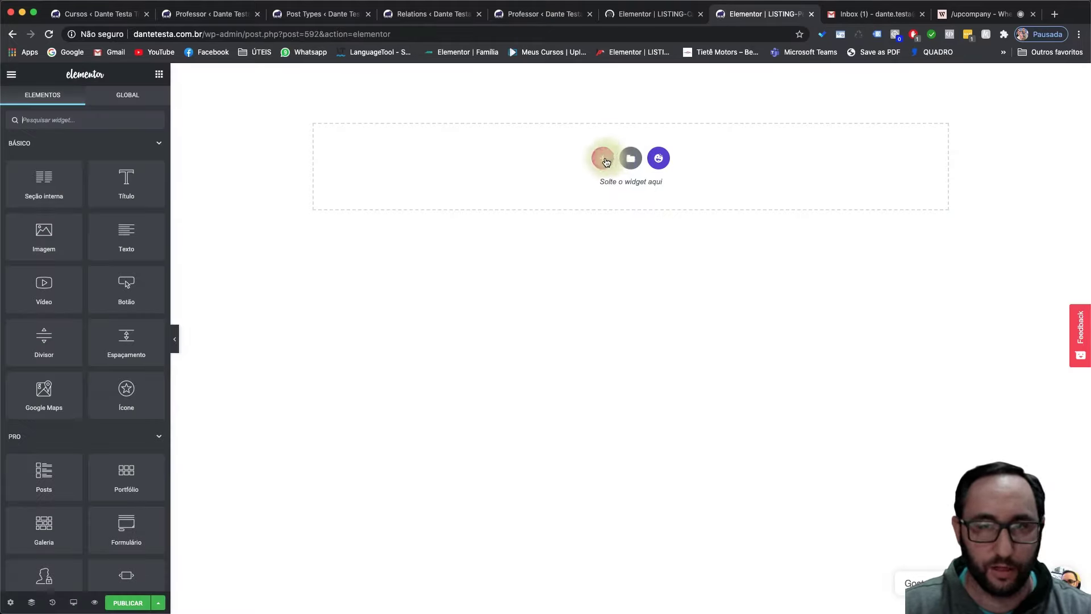
click(602, 158)
click(476, 186)
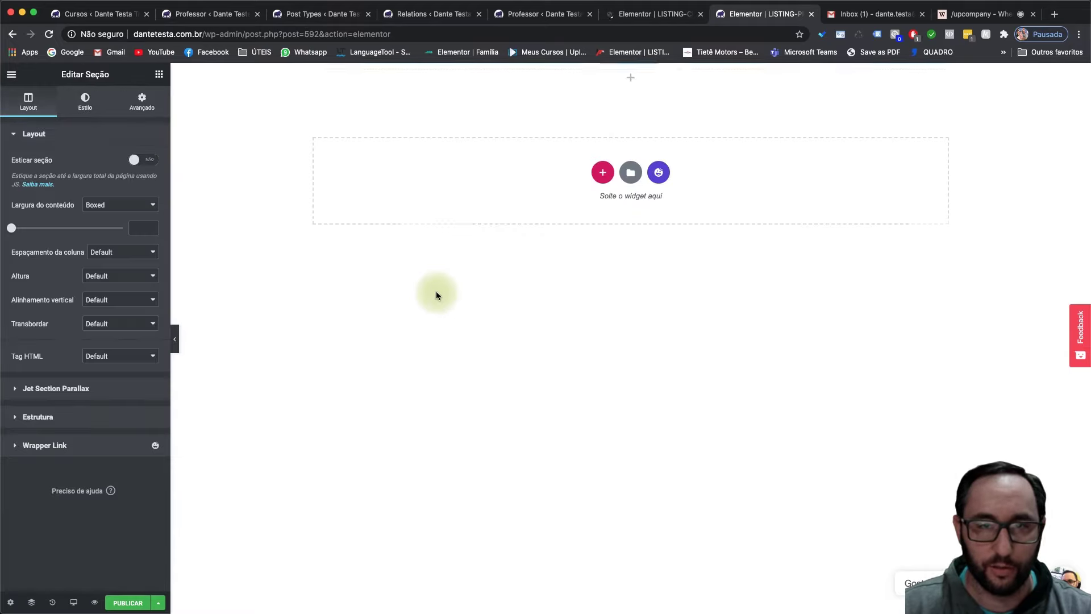
click(159, 74)
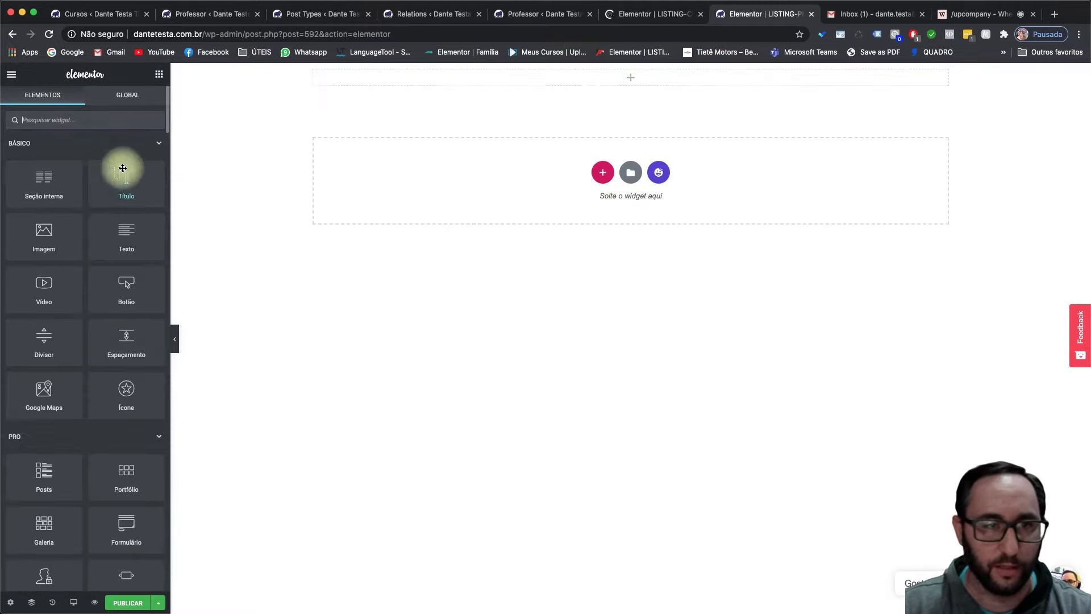
drag(126, 173, 517, 80)
click(158, 181)
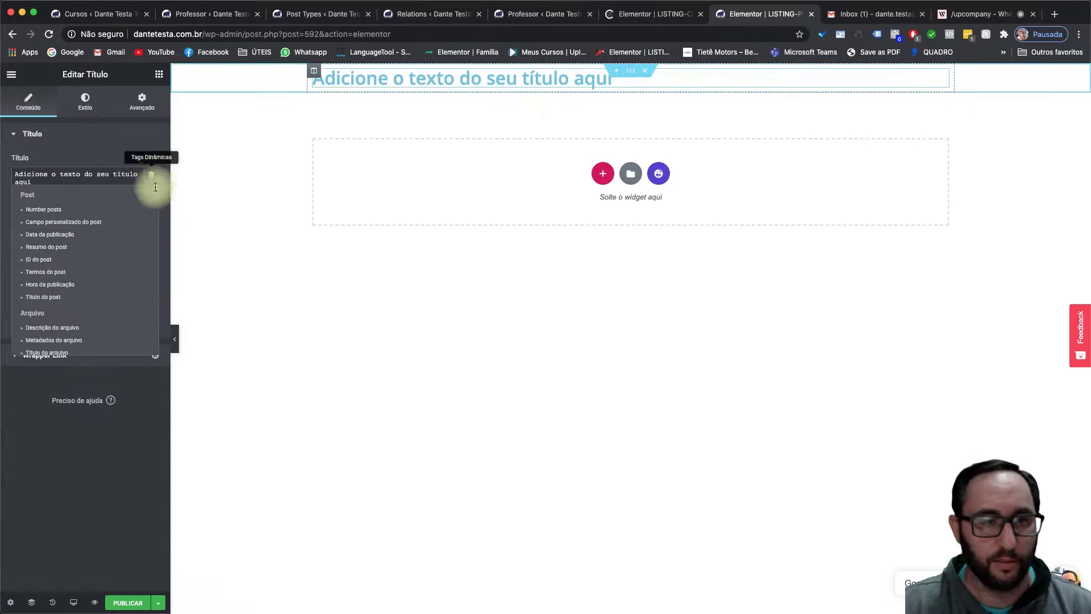
click(106, 295)
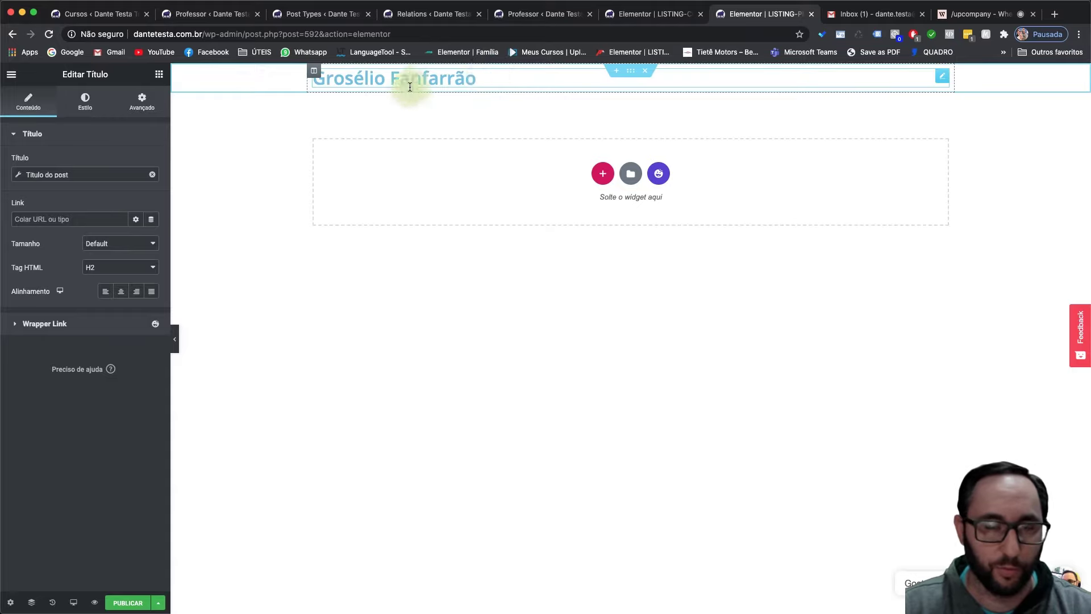
Arrange the section as two columns, with the post title in the right column and a new Imagem widget in the left
click(630, 70)
click(88, 105)
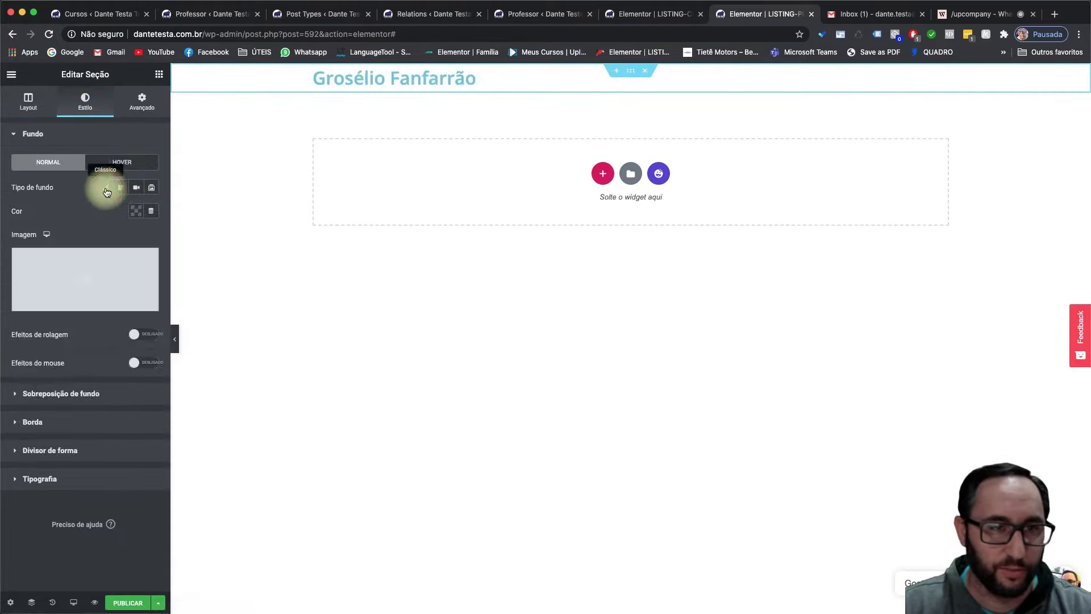
drag(494, 80, 654, 79)
drag(55, 242, 492, 74)
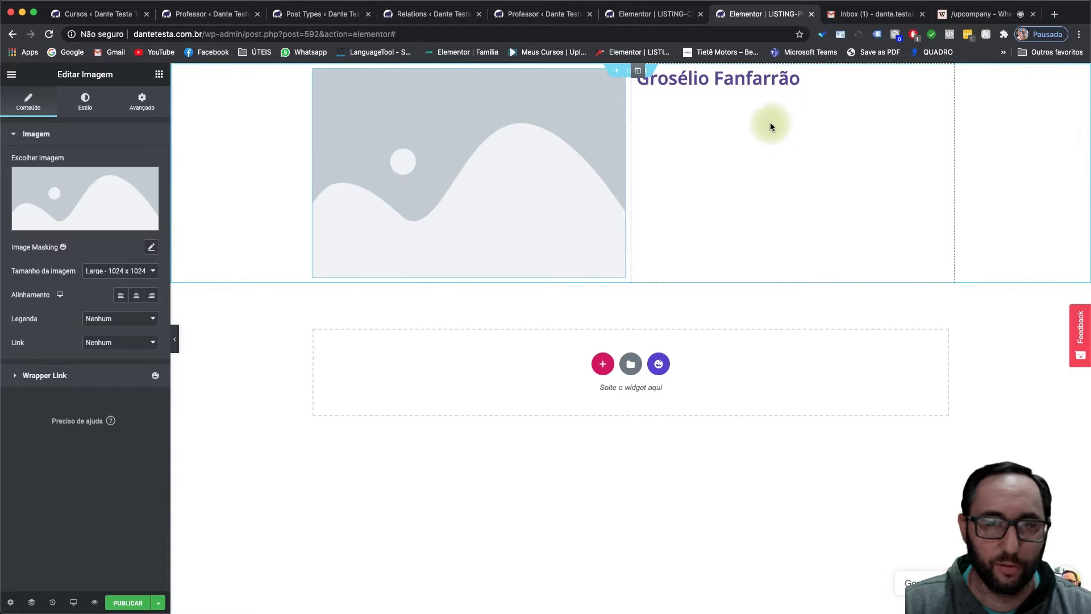
Narrow the image column so the title column takes about 77% of the section, and set the image width to 100%
click(82, 105)
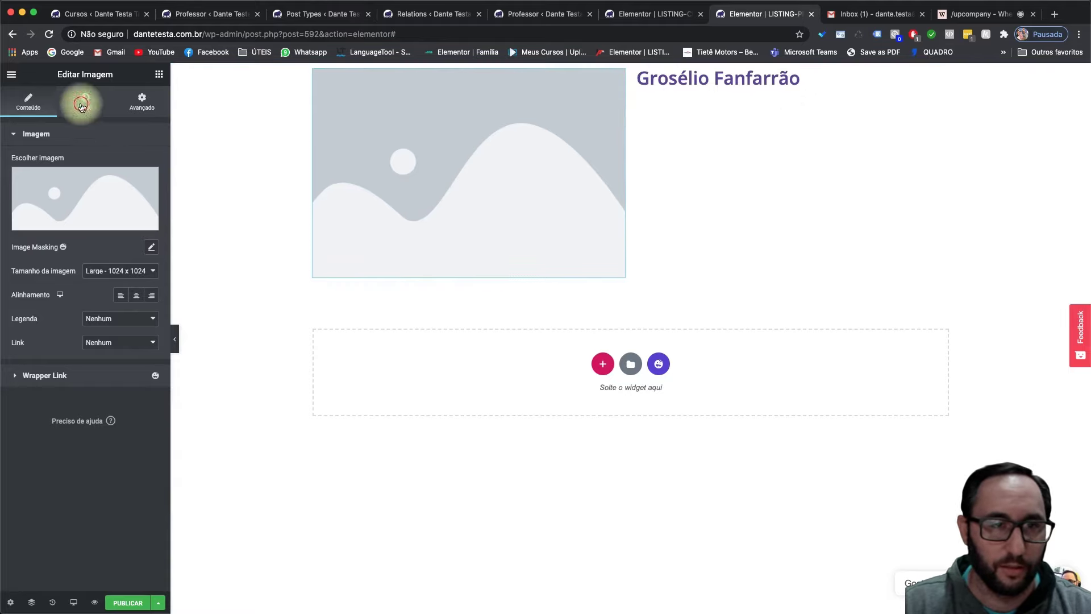
drag(12, 183, 42, 181)
drag(629, 103, 455, 100)
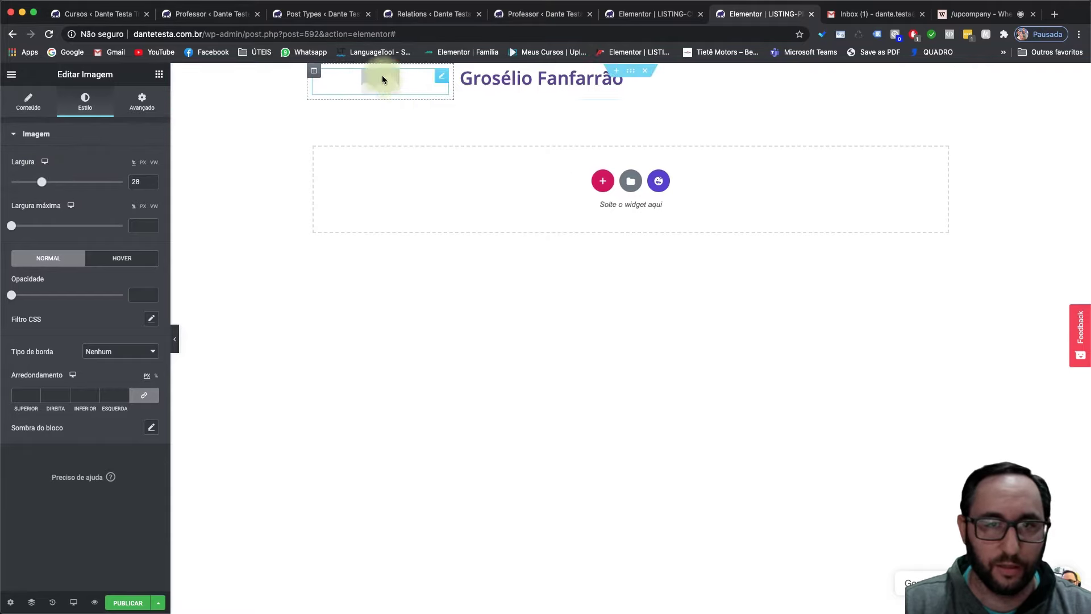
drag(53, 186, 149, 178)
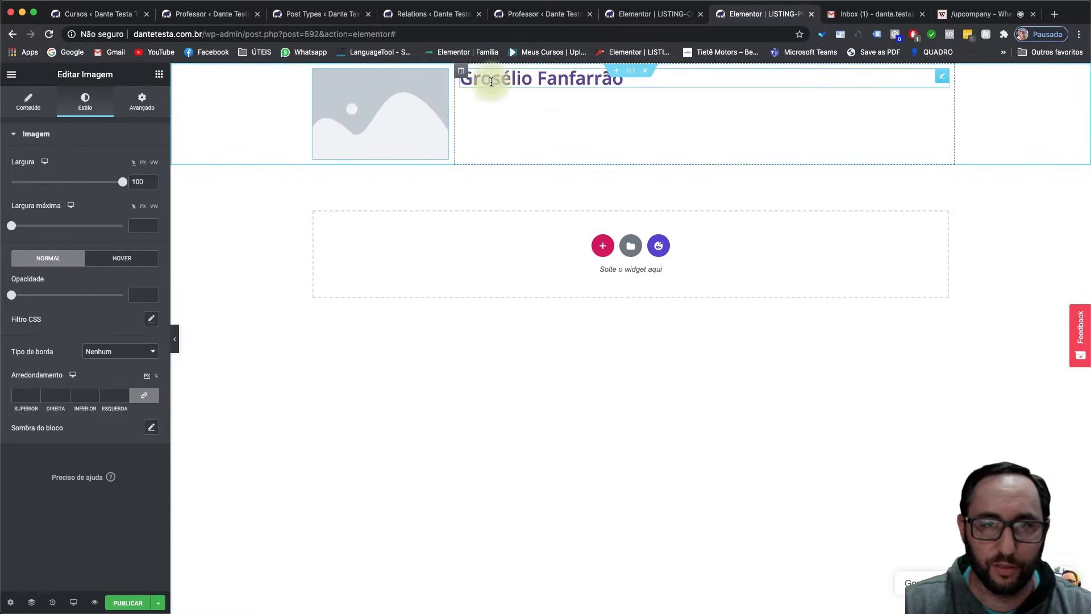
Set the title column's vertical alignment to Meio
click(461, 71)
click(109, 187)
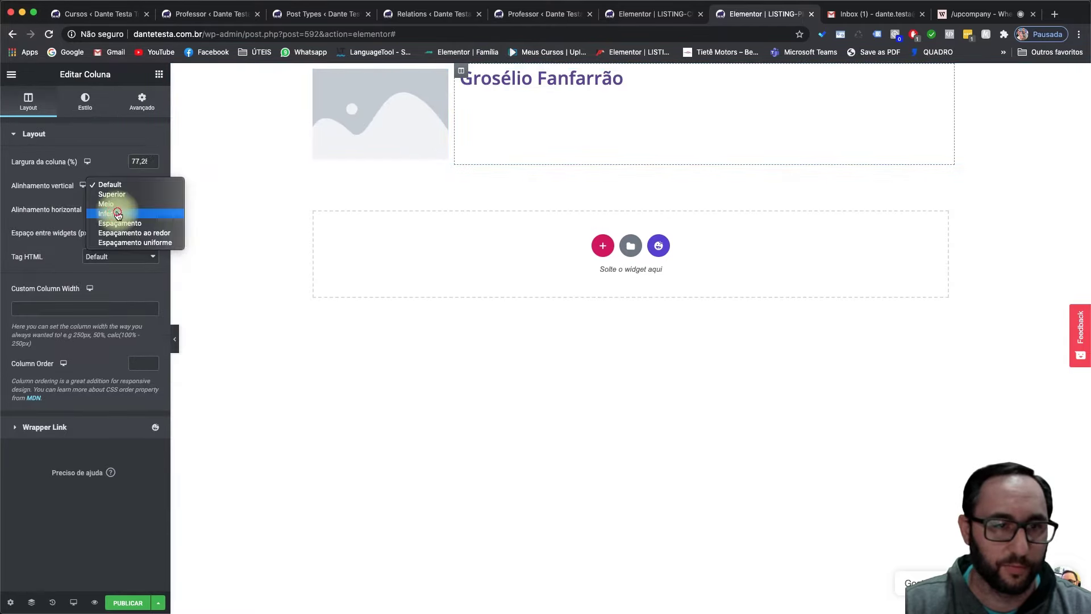
click(110, 212)
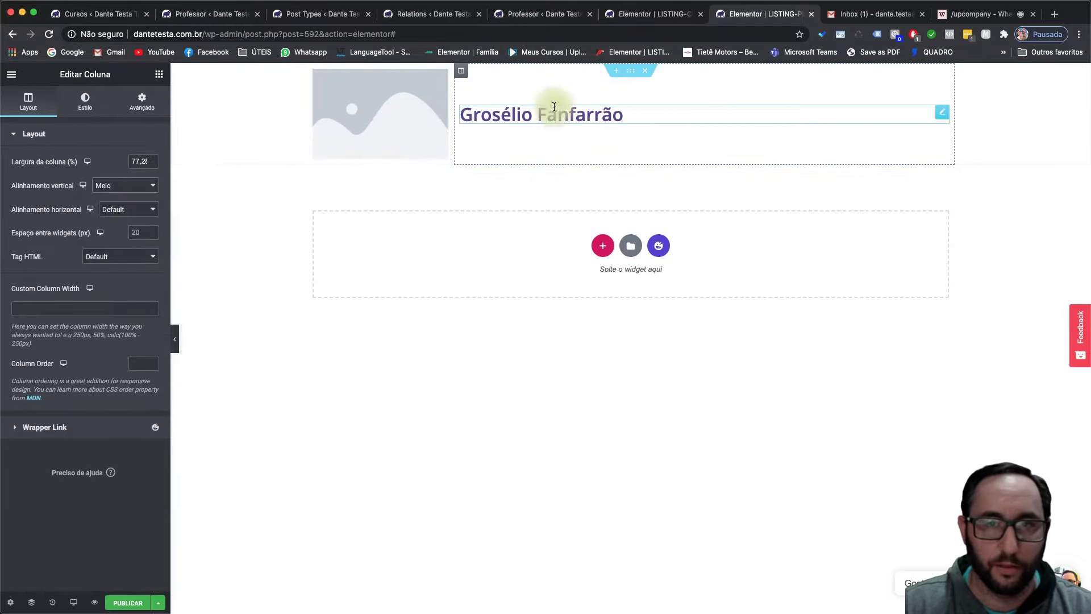
Set the image widget's source to the dynamic Imagem destacada of the post
click(393, 114)
click(29, 108)
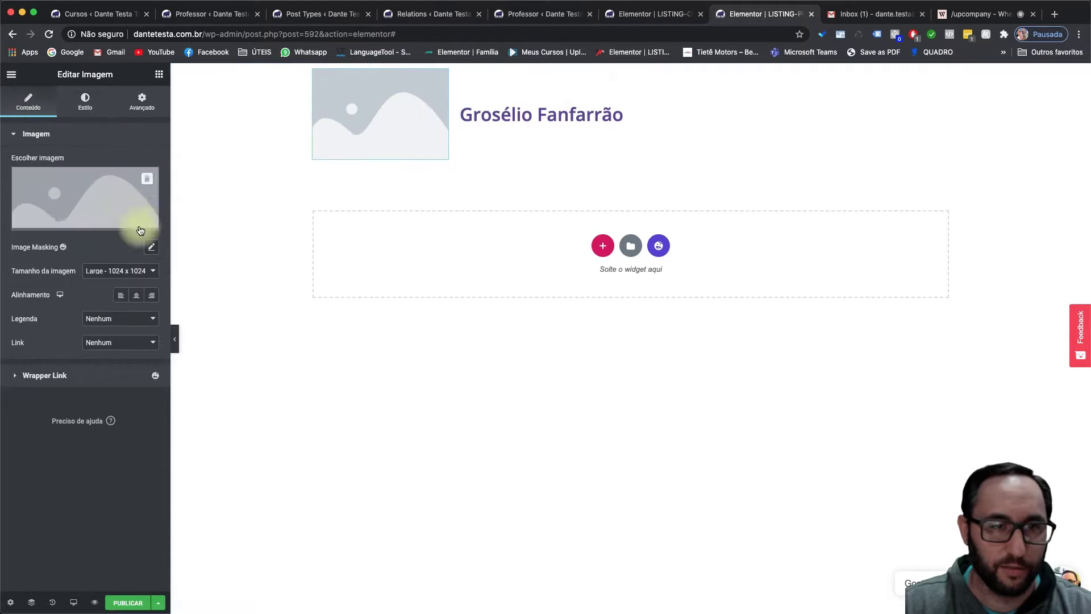
click(151, 221)
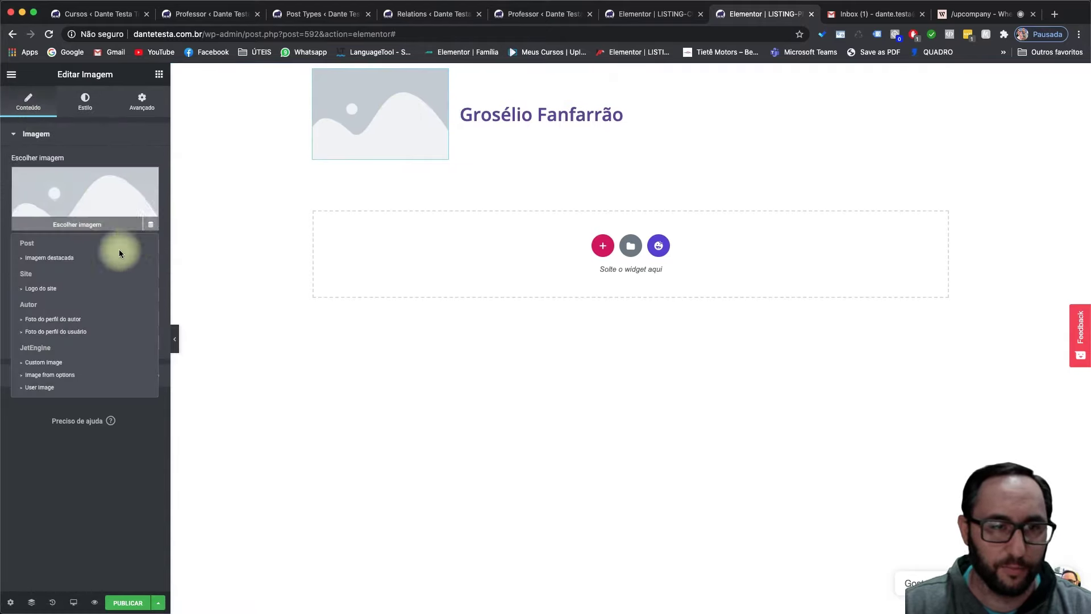
click(62, 258)
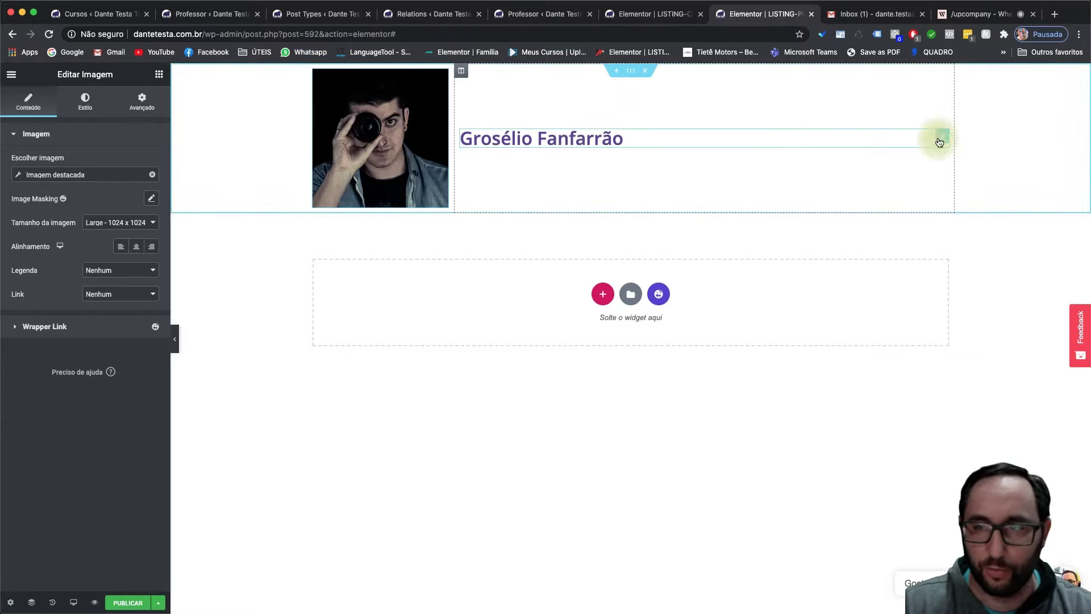
Duplicate the post title heading and replace the copy's dynamic content with the Custom Field Formação from Professor
right_click(938, 142)
click(968, 165)
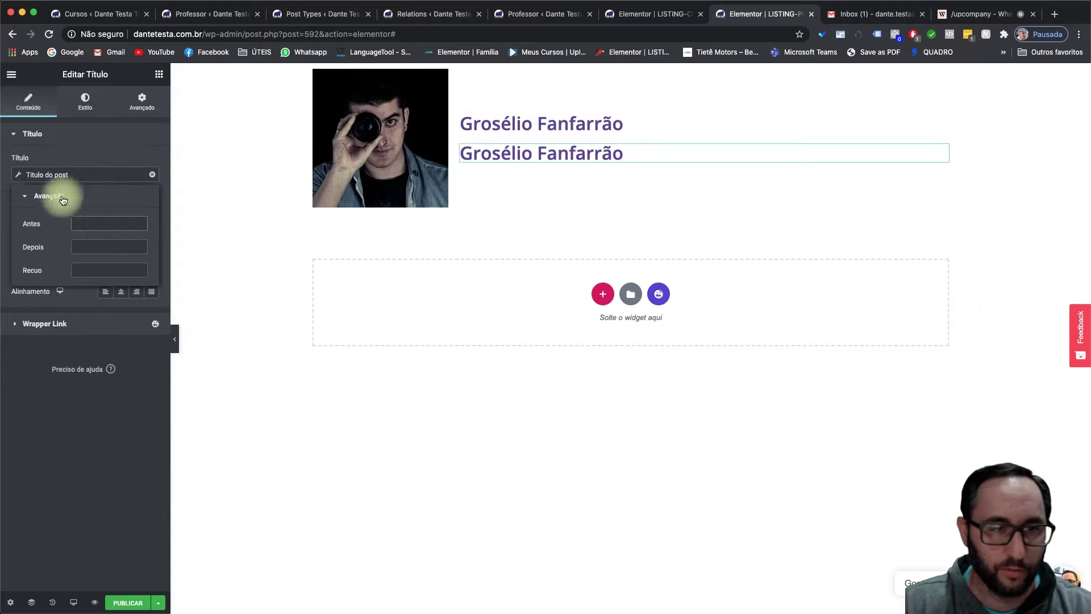
click(153, 175)
click(152, 175)
scroll(98, 245, down, 5)
click(57, 309)
click(94, 224)
click(101, 196)
click(102, 224)
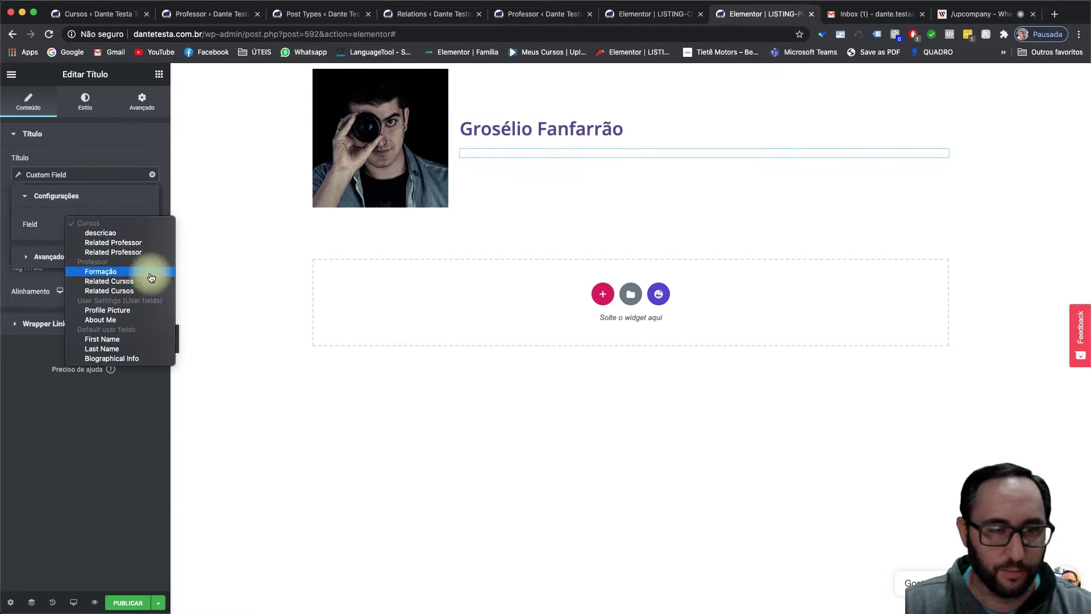
click(147, 271)
Set the text color of the Formação heading to the orange palette swatch
click(82, 105)
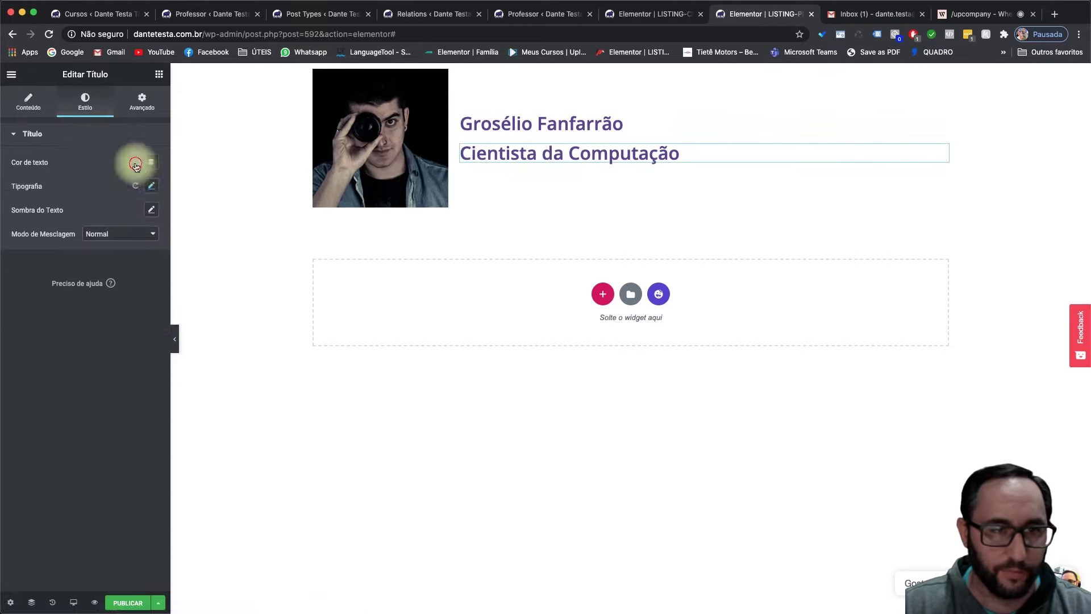
click(136, 162)
click(200, 193)
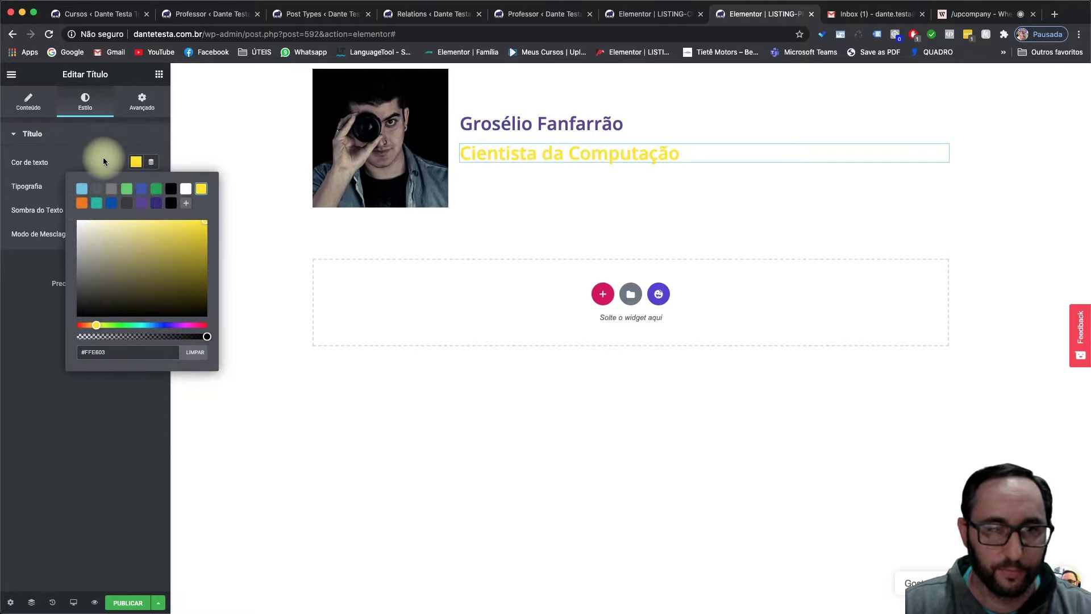
click(81, 203)
click(112, 161)
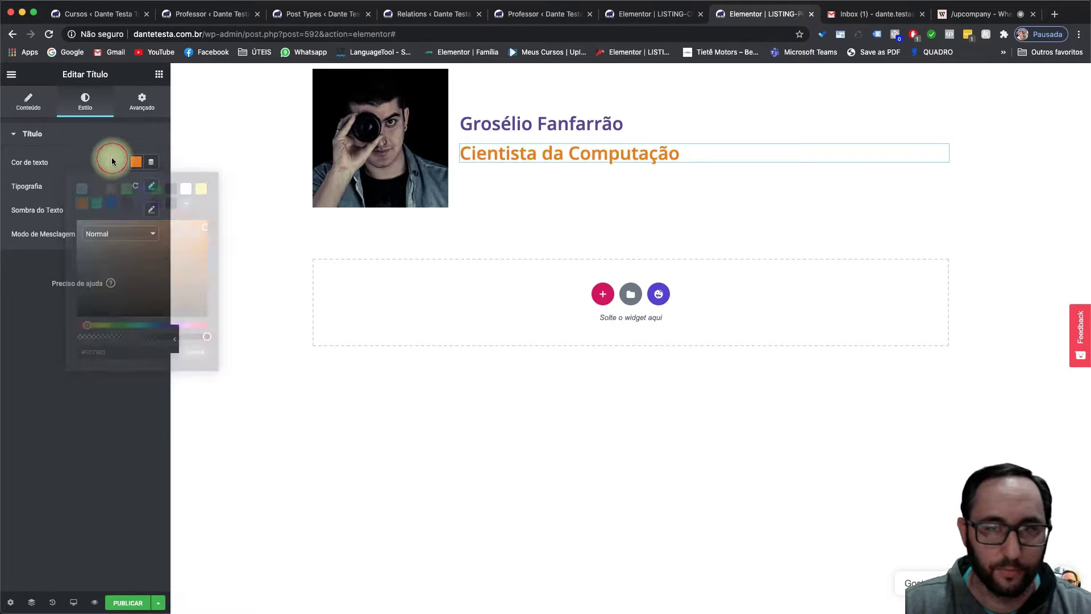
Set the Formação heading's font size to 24 px and publish the professor listing template
click(151, 186)
click(147, 267)
text(24)
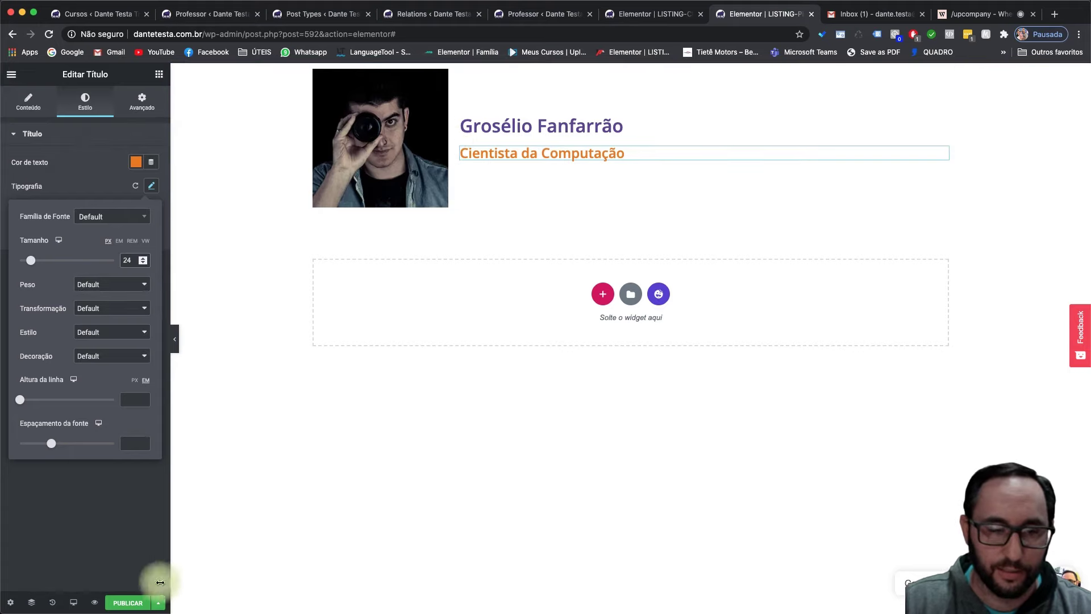
click(134, 603)
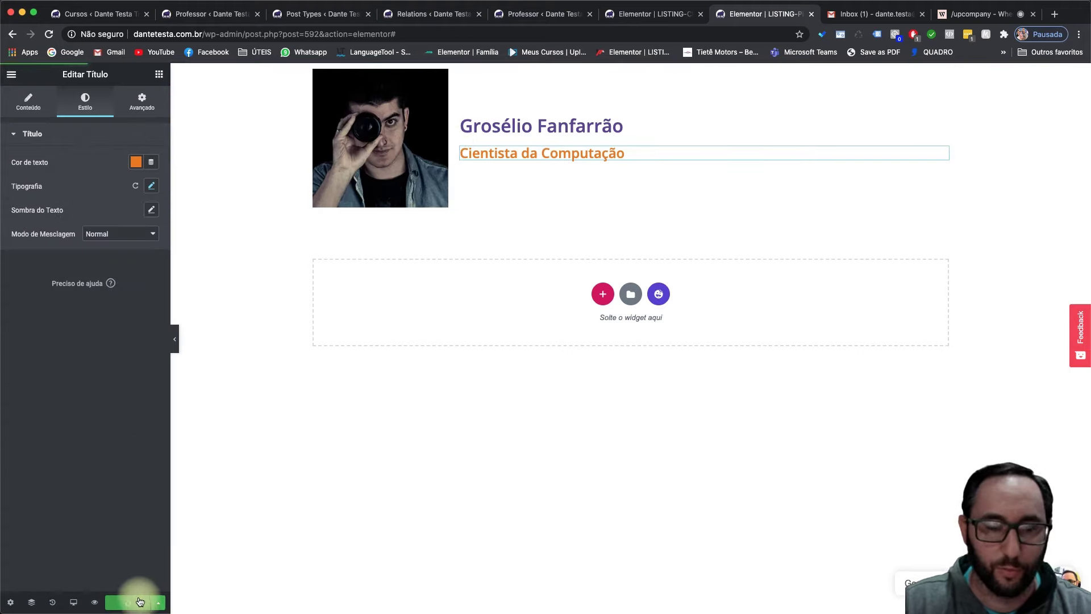
In the course listing template, add a single-column section with a heading widget showing the dynamic Título do post
click(647, 13)
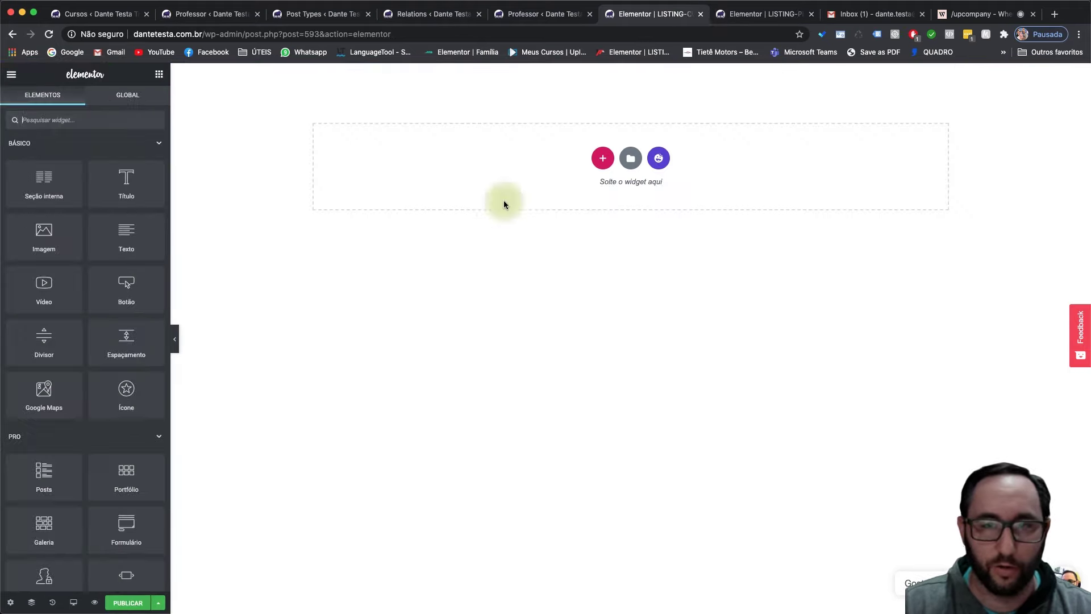
click(601, 159)
click(485, 188)
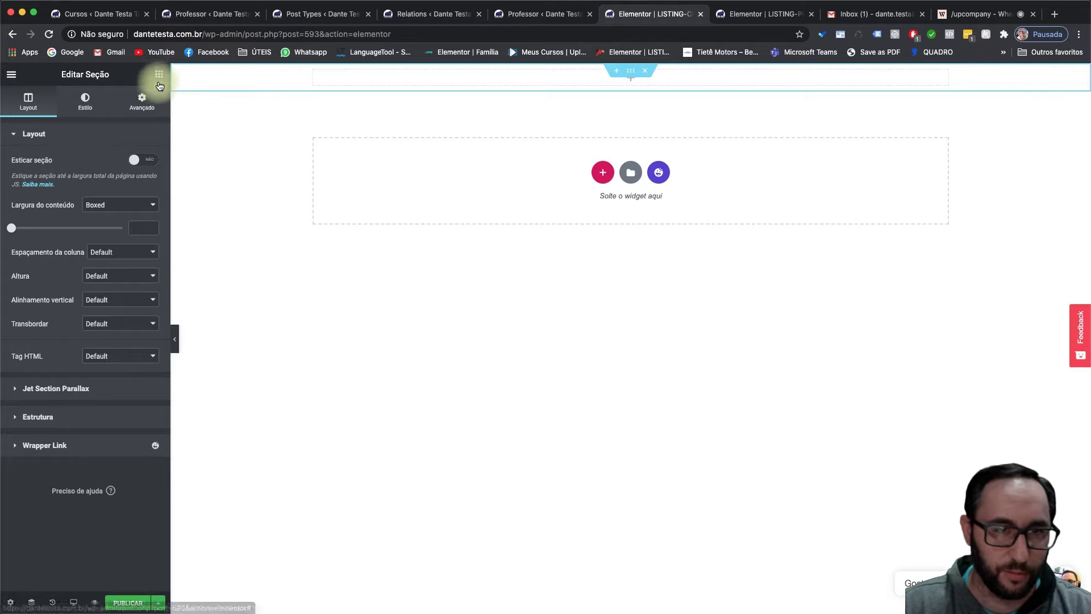
click(159, 75)
drag(118, 193, 465, 77)
click(148, 177)
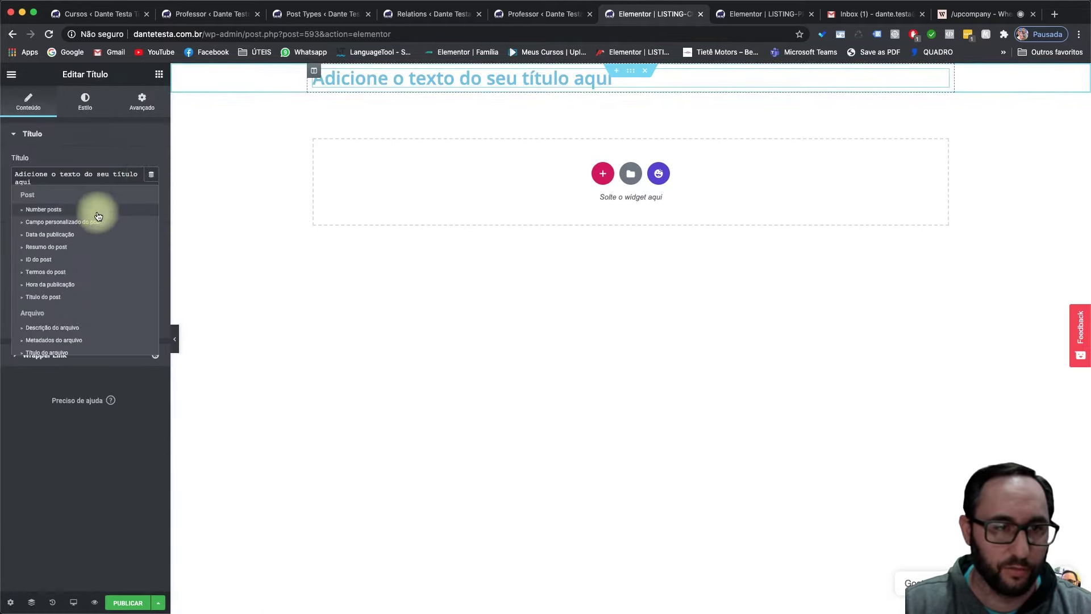
click(108, 299)
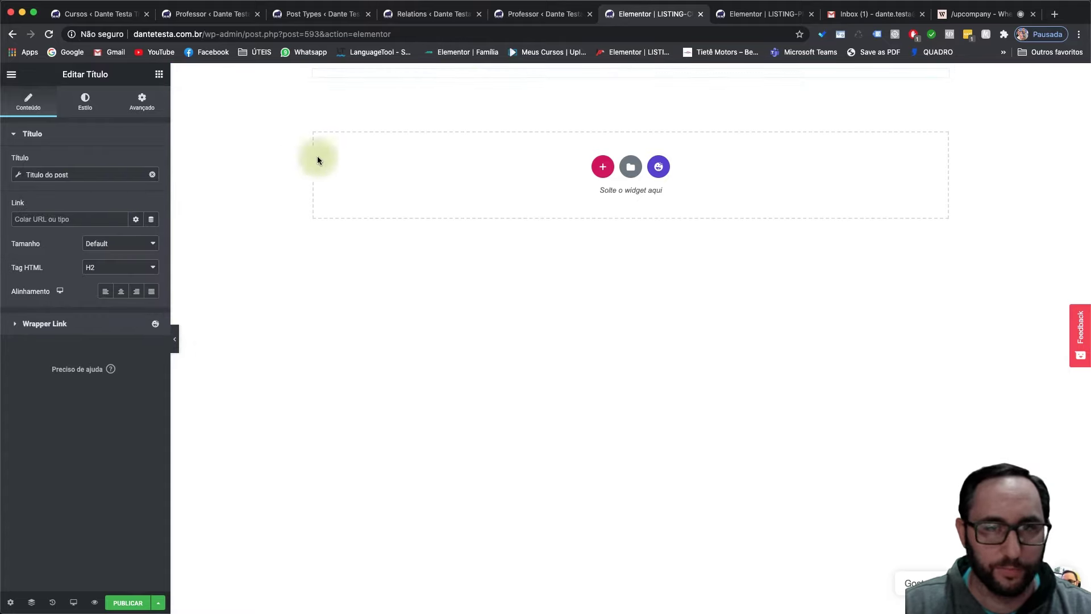
Set the course title heading's text color to the purple #5B4194
click(85, 102)
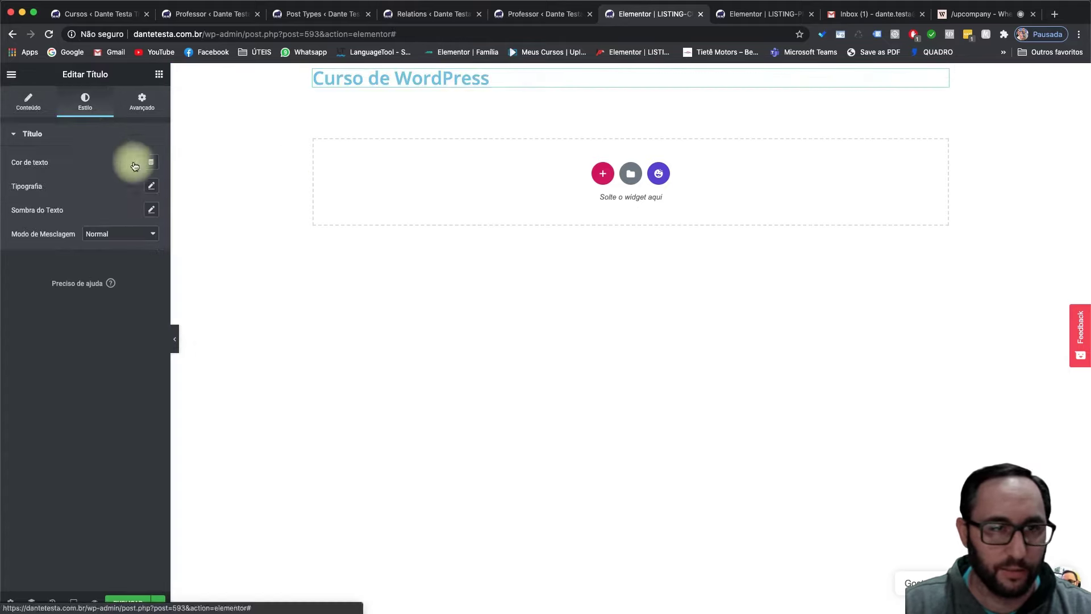
click(135, 163)
click(137, 203)
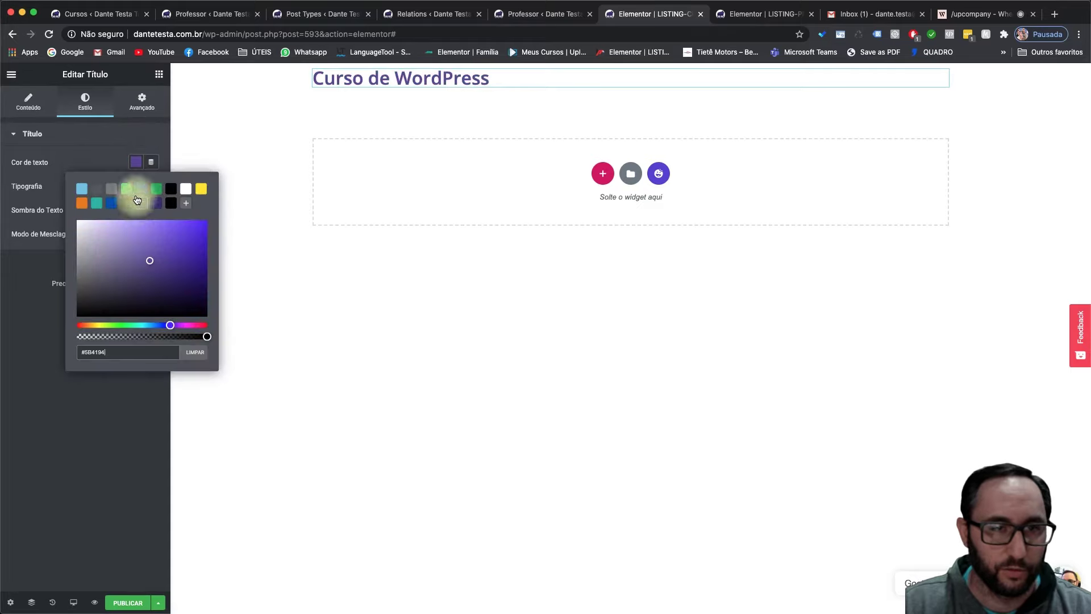
click(108, 159)
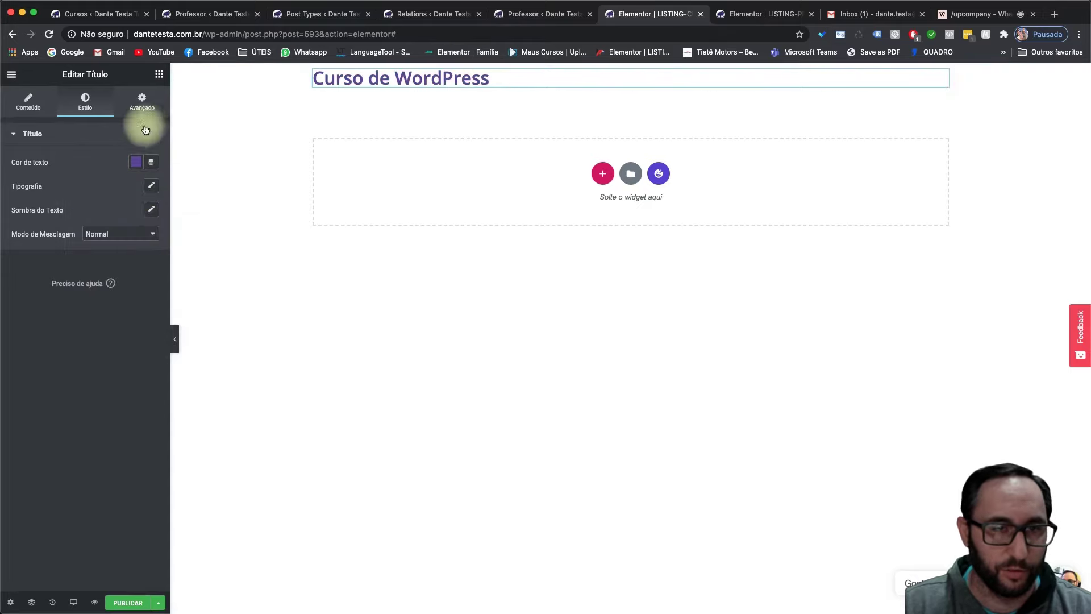
Add an image widget below the course title and set its source to the dynamic Imagem destacada
click(160, 73)
drag(44, 250, 352, 89)
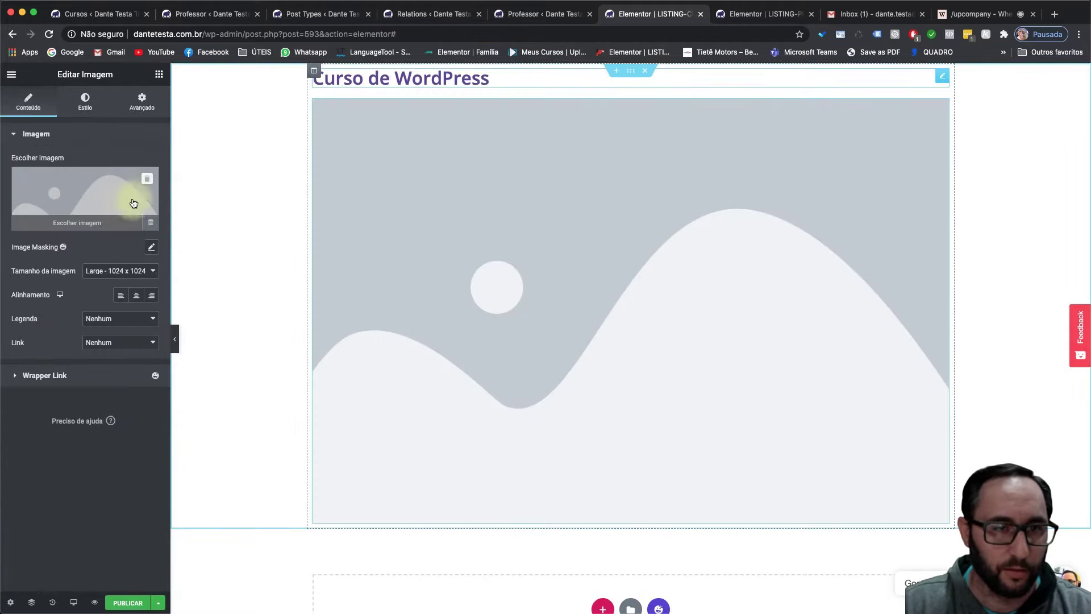
click(152, 220)
click(84, 258)
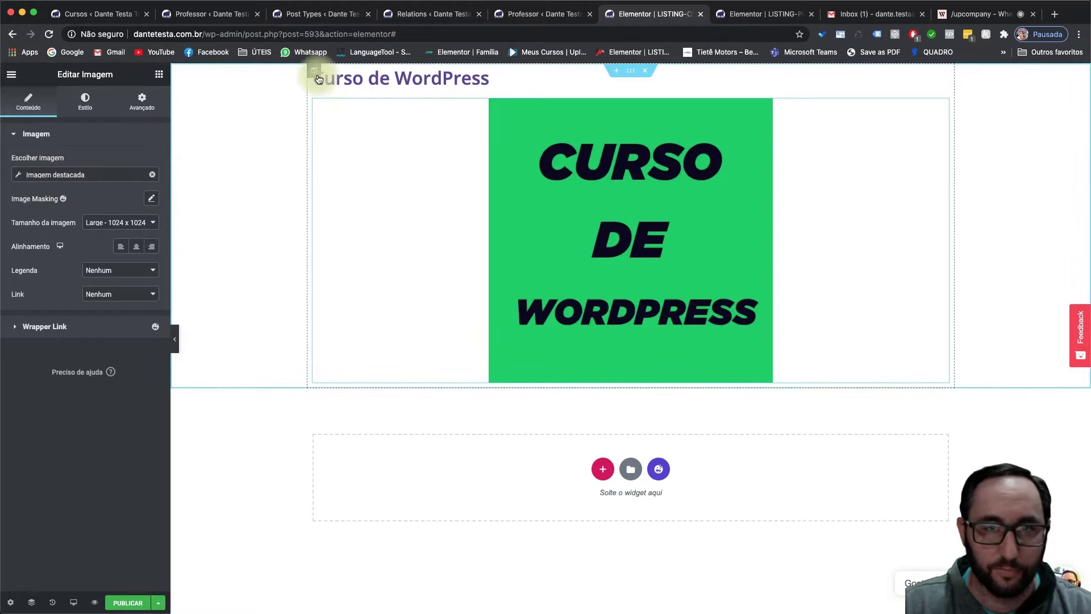
Center-align the course title heading above the image
click(350, 79)
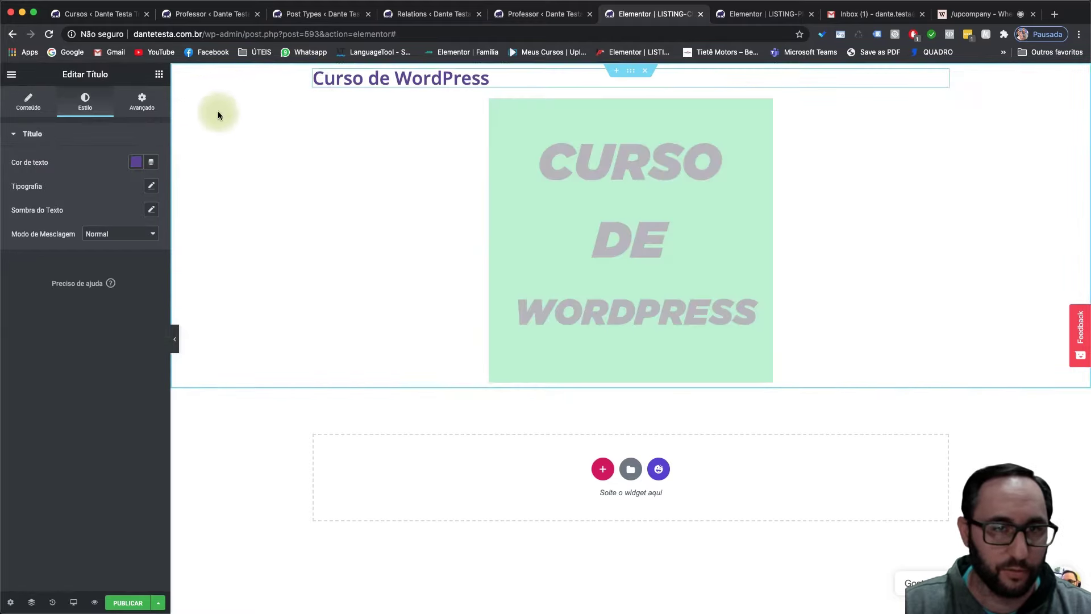
click(25, 102)
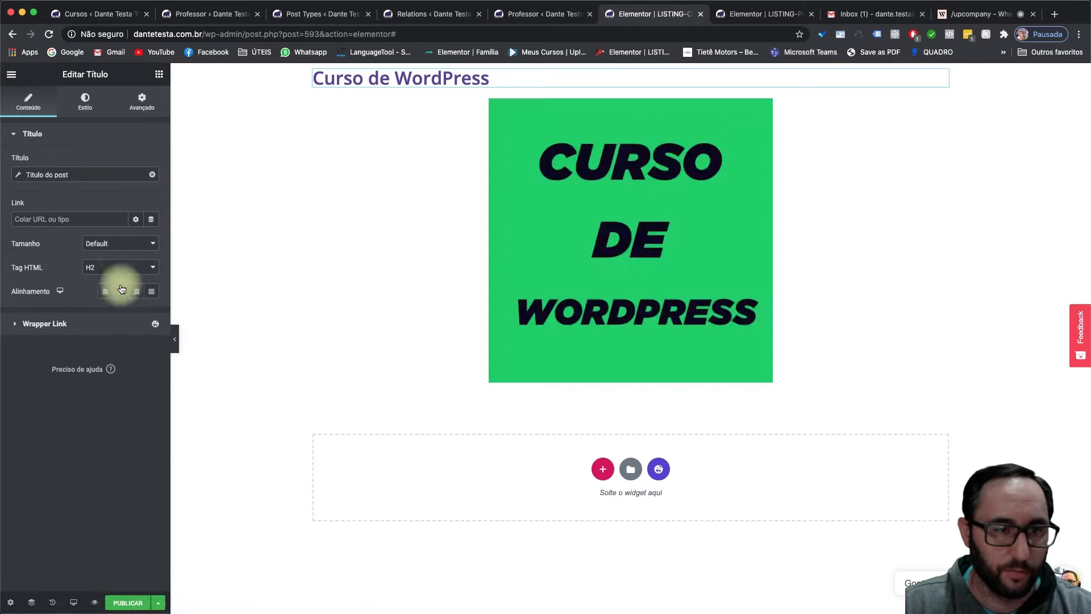
click(121, 290)
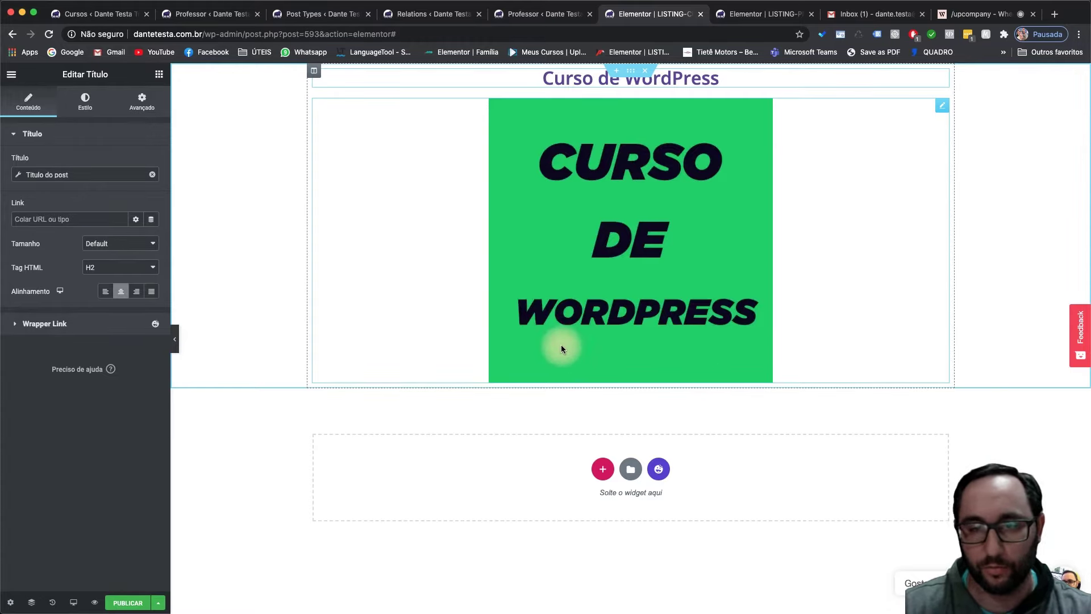
click(711, 306)
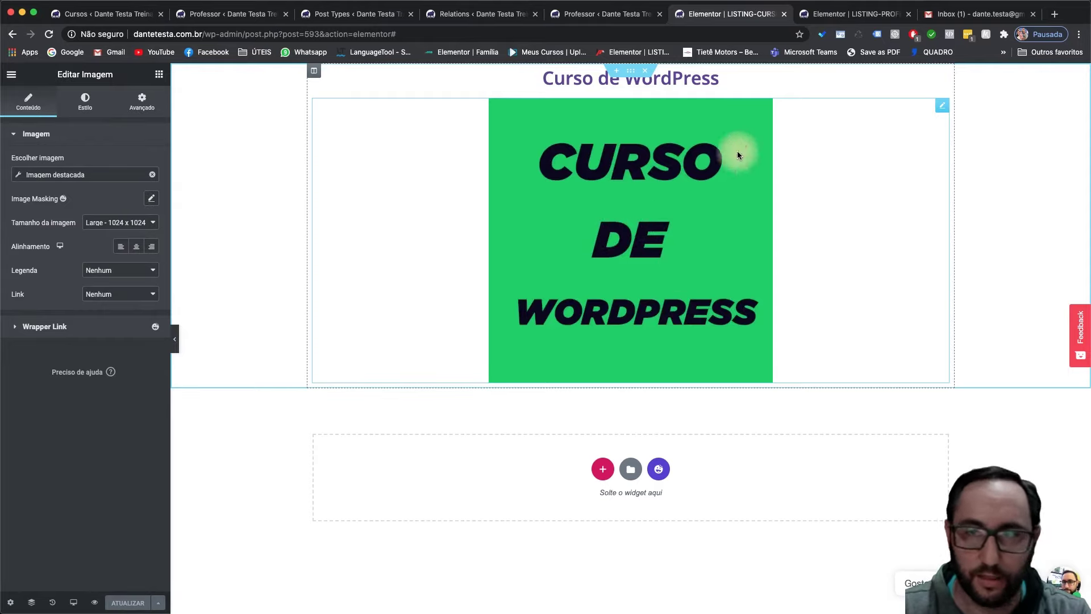
Create a new WordPress page titled Lista-de-Cursos and open it for editing in Elementor
click(852, 13)
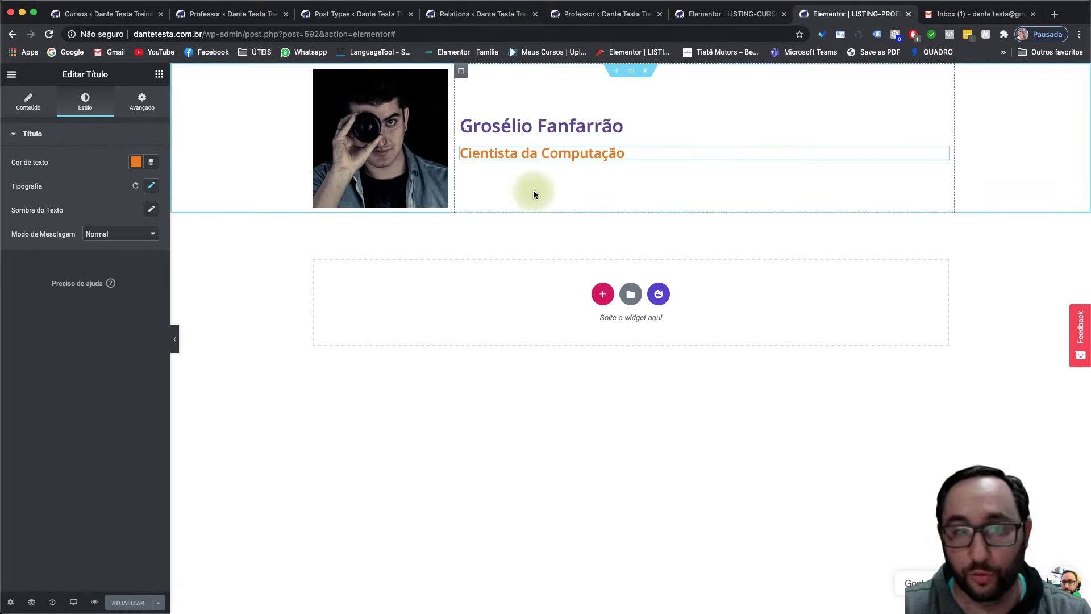
click(131, 14)
click(193, 103)
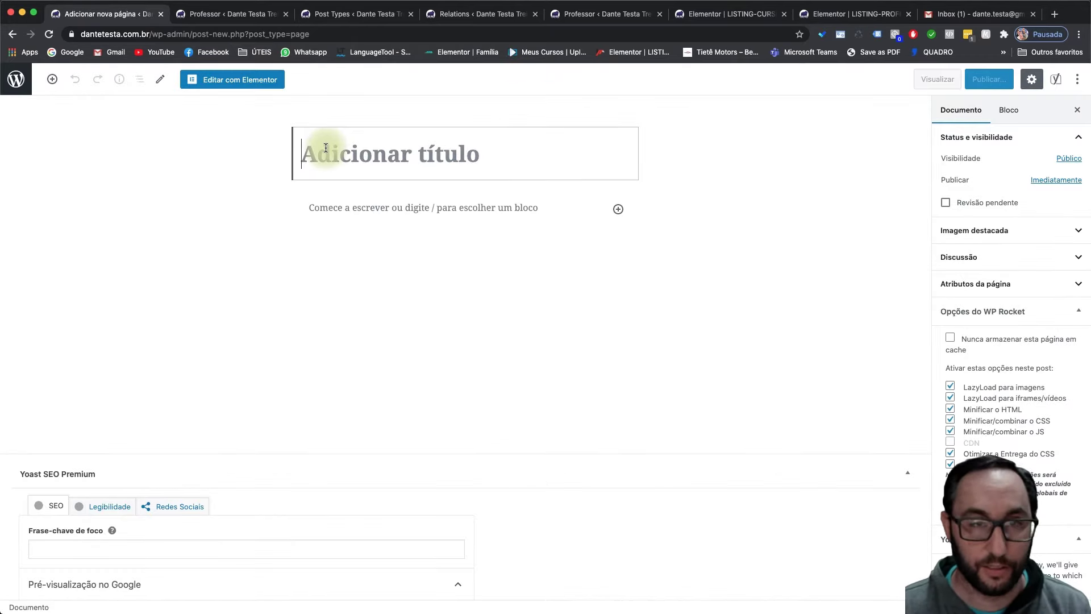
text(Lista-de-Cursos)
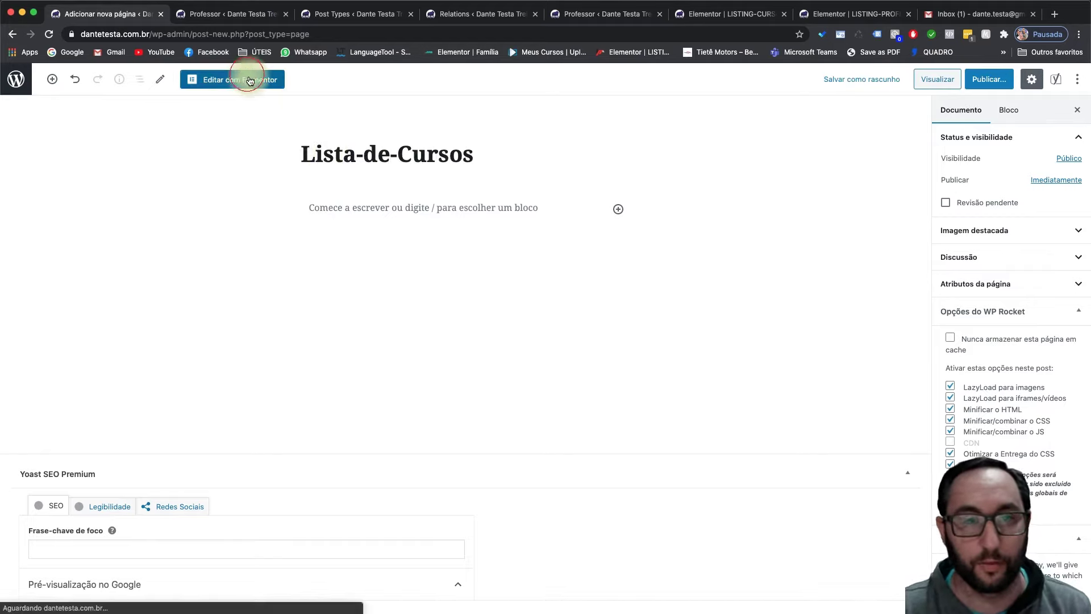
click(252, 79)
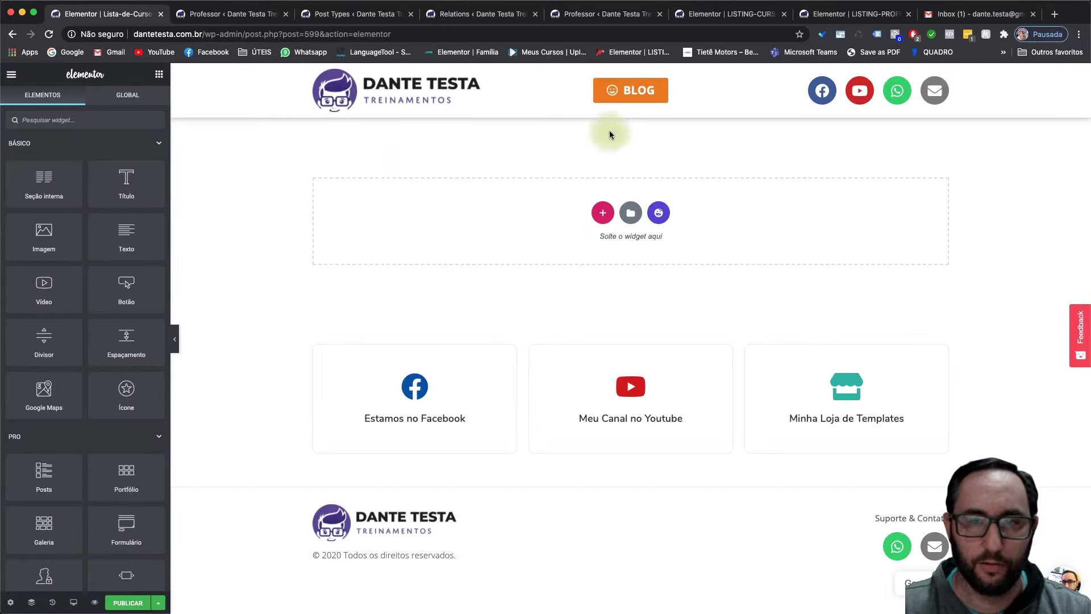
Add a single-column section containing a Listing Grid widget that uses the LISTING-CURSOS listing
click(603, 219)
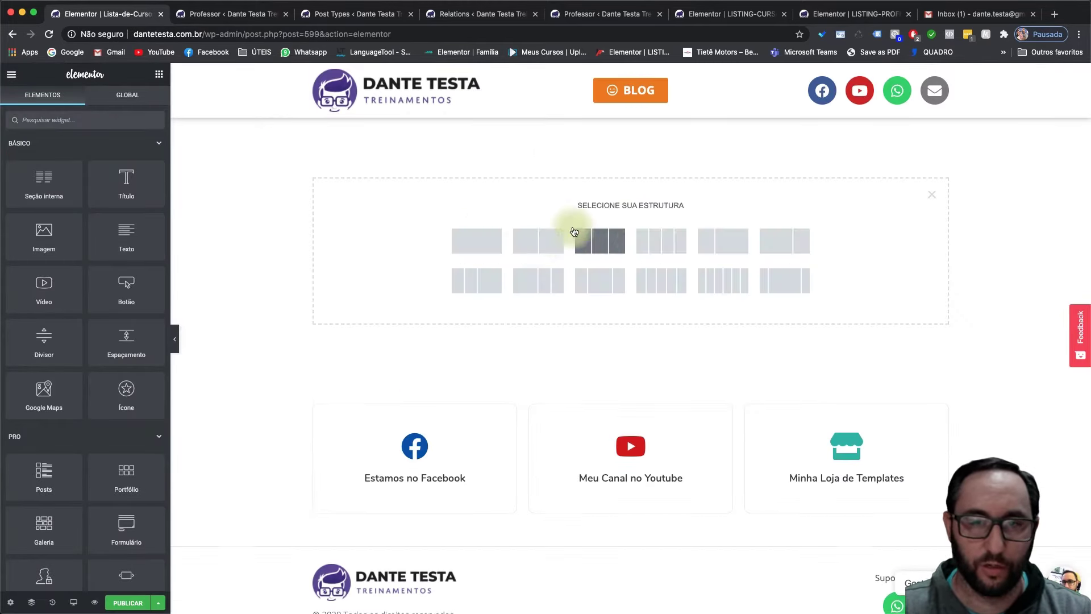
click(500, 243)
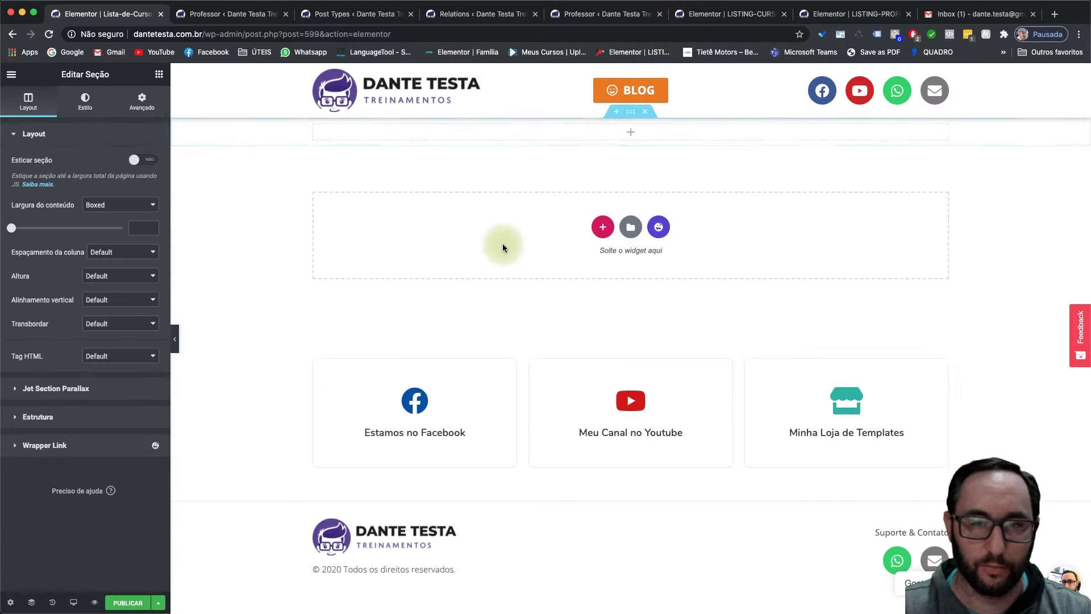
click(158, 80)
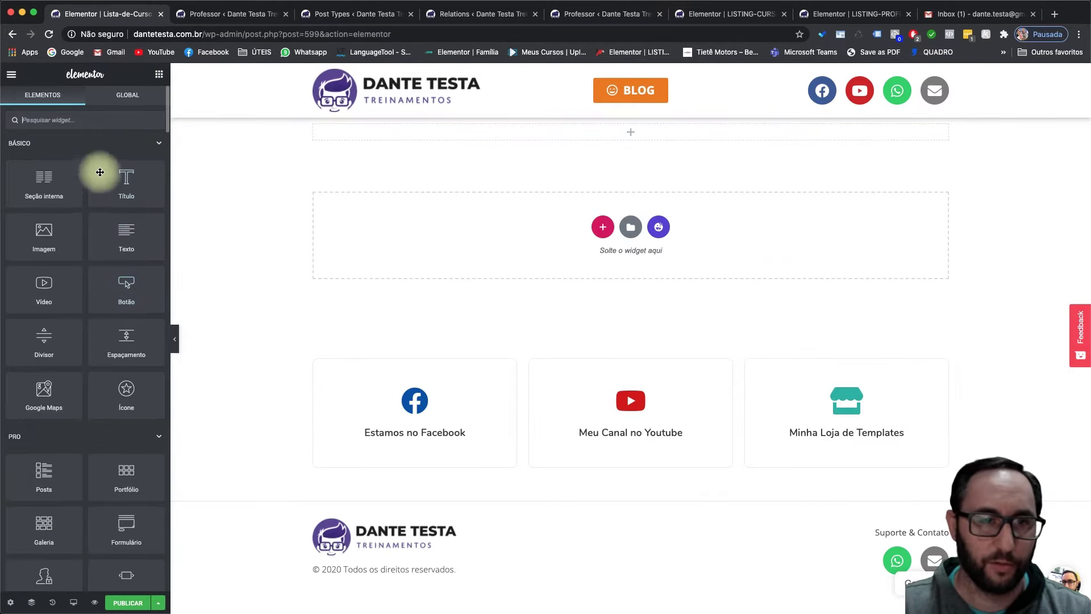
click(102, 118)
text(list)
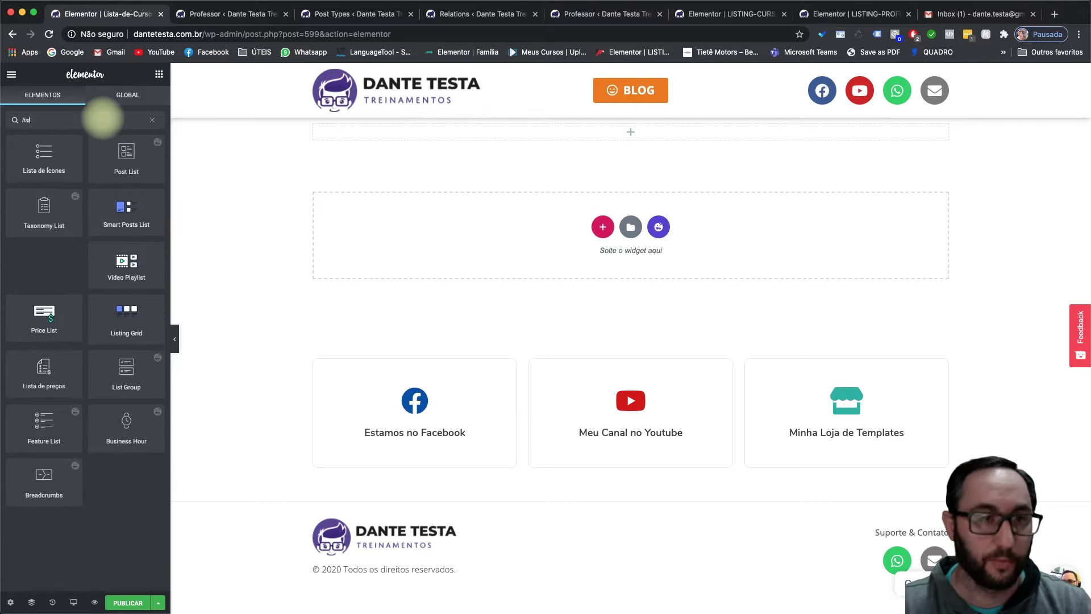
drag(126, 315, 577, 135)
click(135, 163)
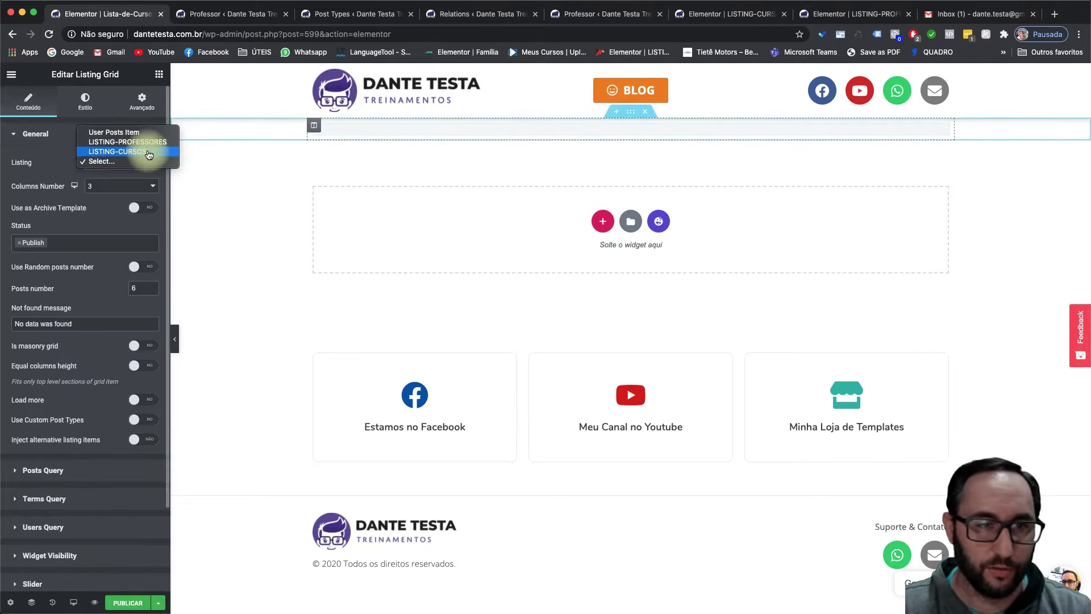
click(137, 152)
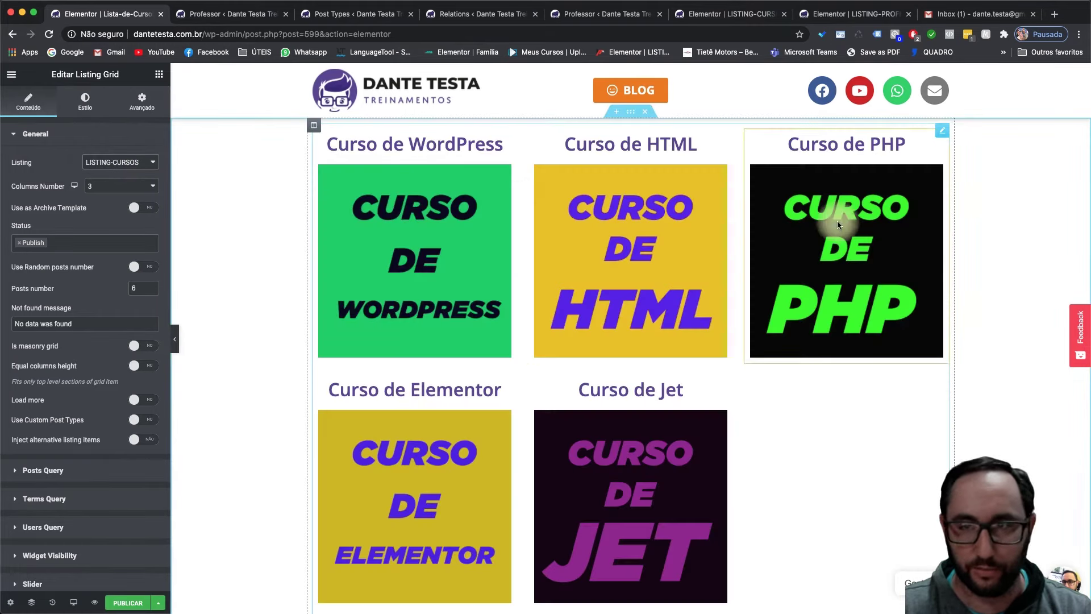
Set the grid section's padding to 50 px on all sides
click(731, 441)
scroll(623, 440, down, 1)
scroll(623, 440, down, 3)
scroll(623, 440, up, 2)
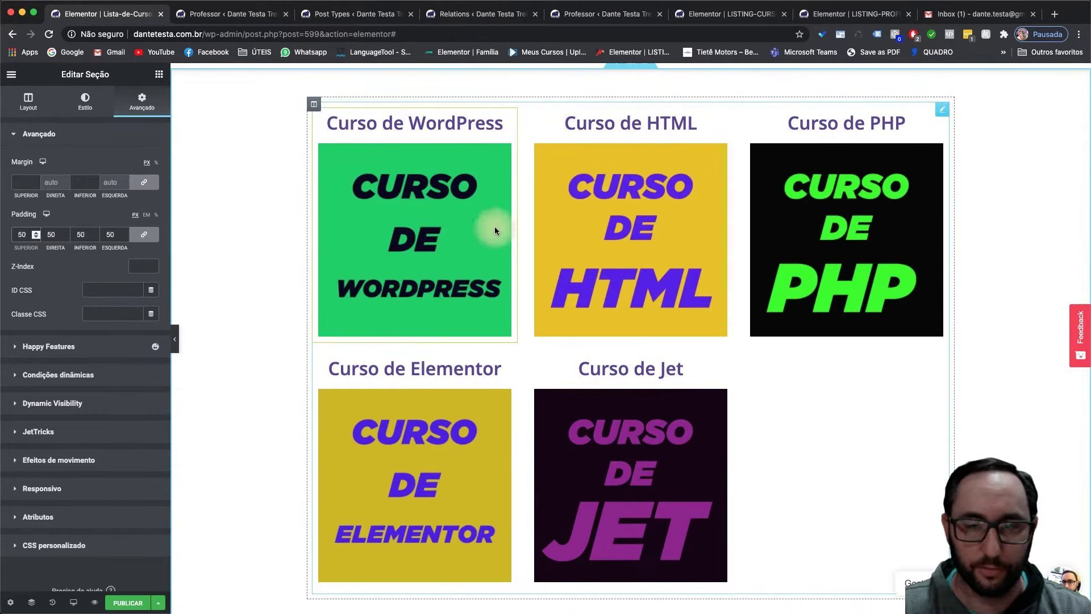
Publish the Lista-de-Cursos page and check the course grid in its preview
click(129, 603)
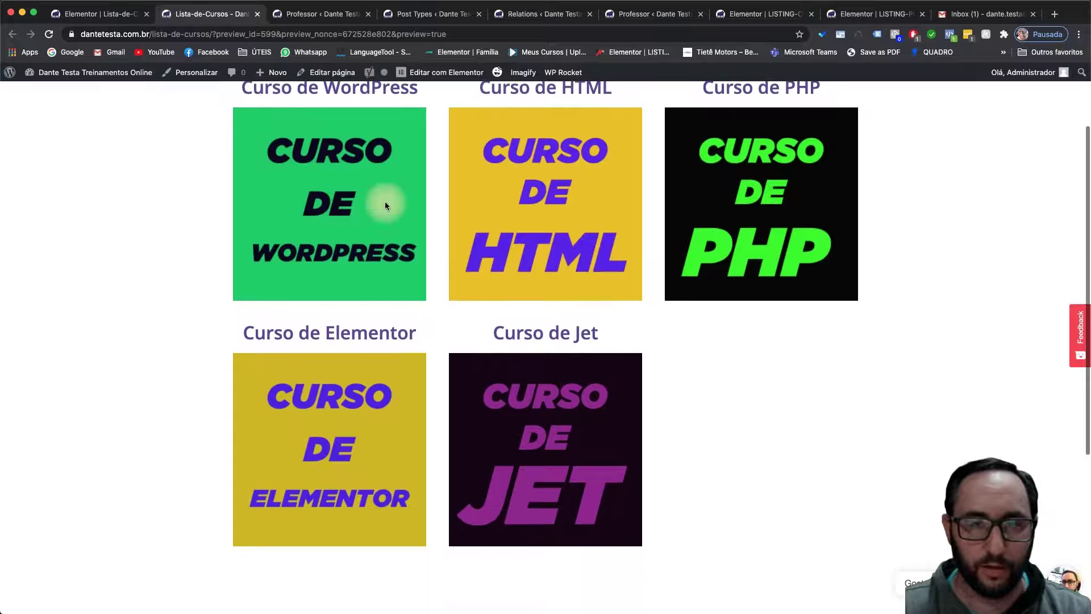
scroll(381, 203, down, 2)
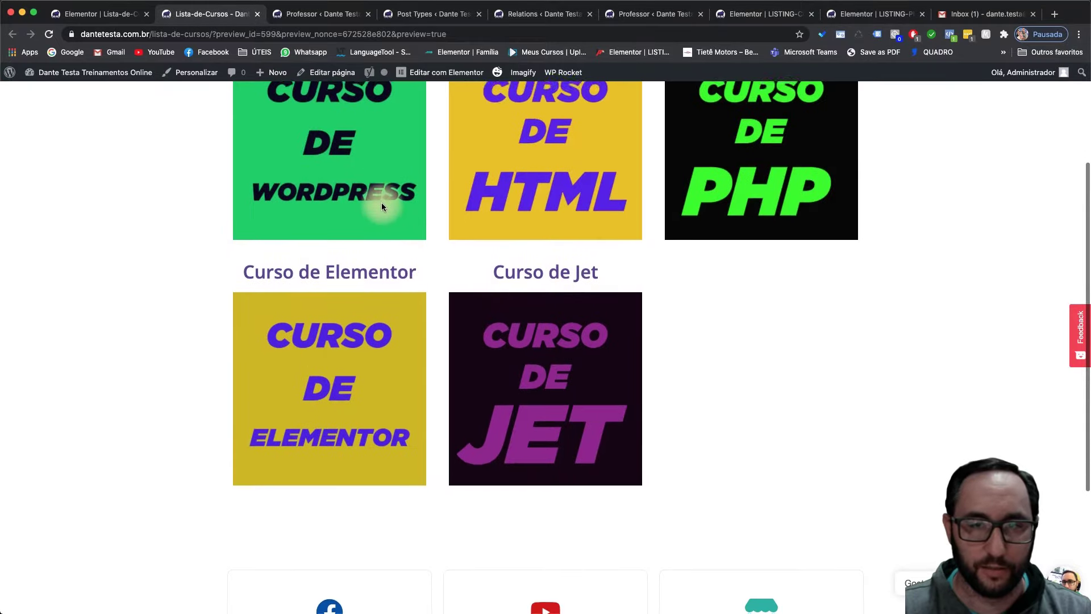
scroll(381, 202, up, 3)
scroll(380, 203, down, 1)
scroll(381, 203, down, 1)
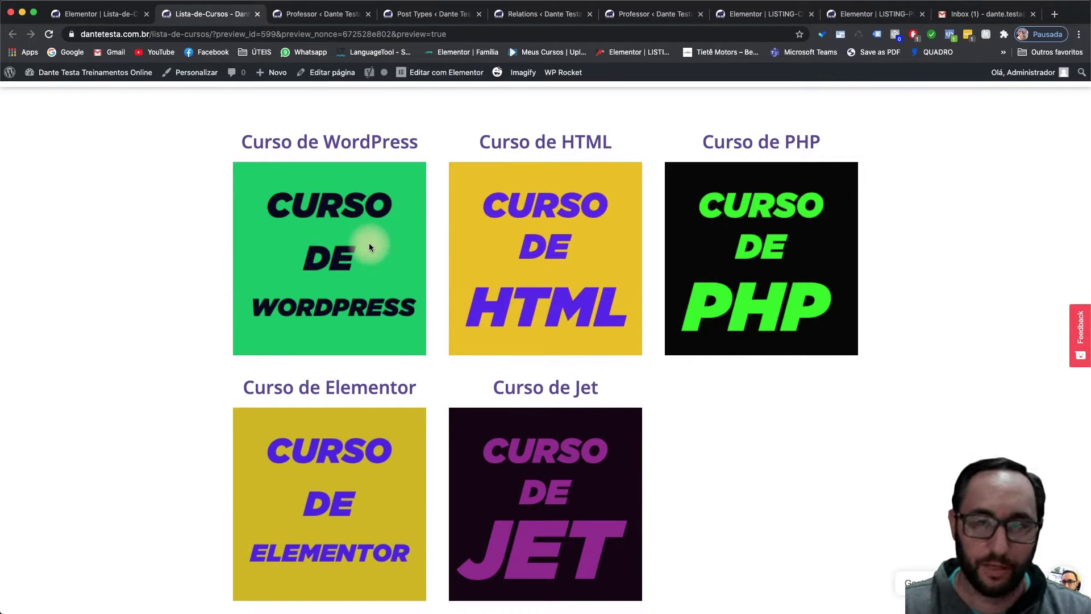
Create an Individual theme template for the Cursos post type, named Single-Cursos, in the theme builder
click(318, 13)
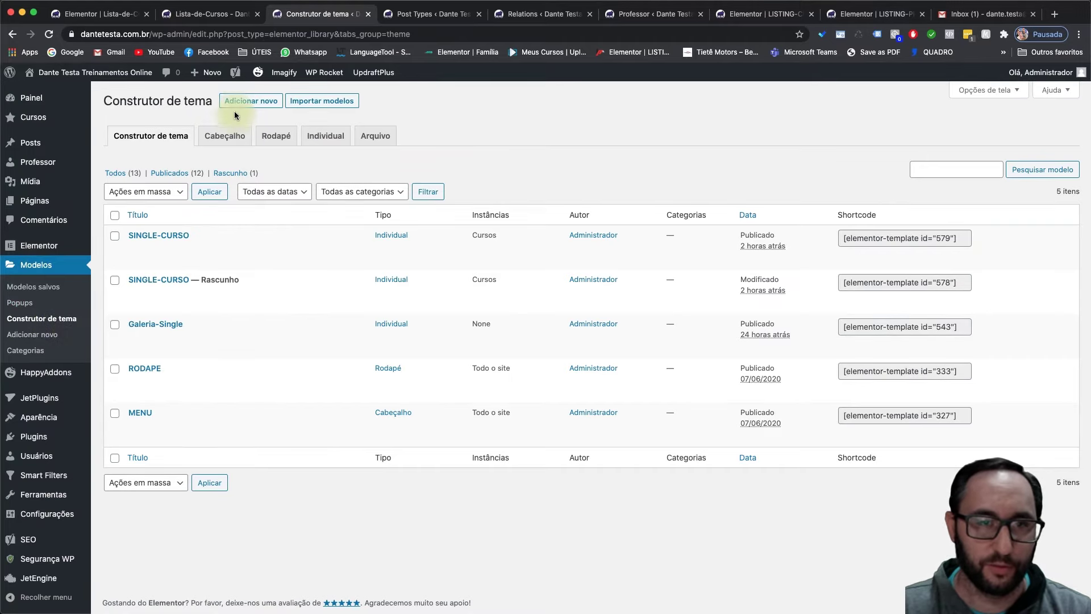
click(249, 103)
click(642, 335)
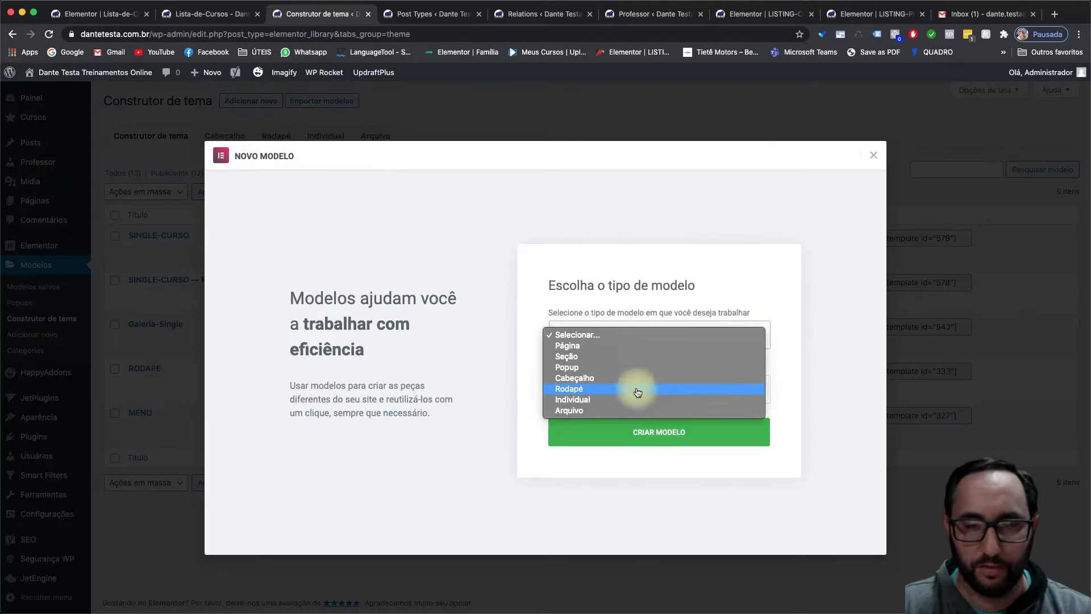
click(637, 401)
click(594, 362)
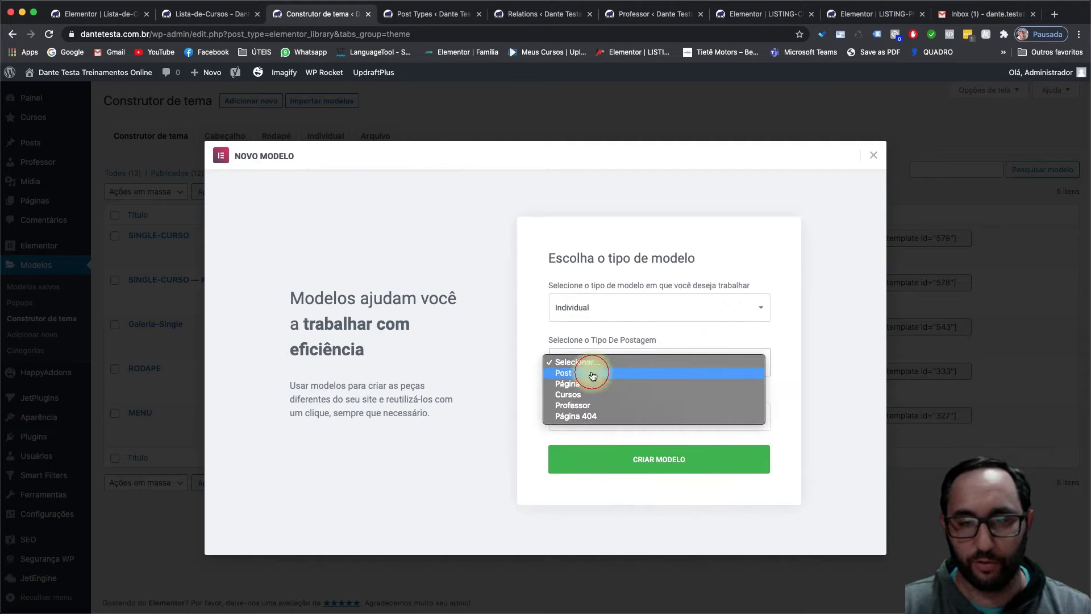
click(605, 396)
click(610, 414)
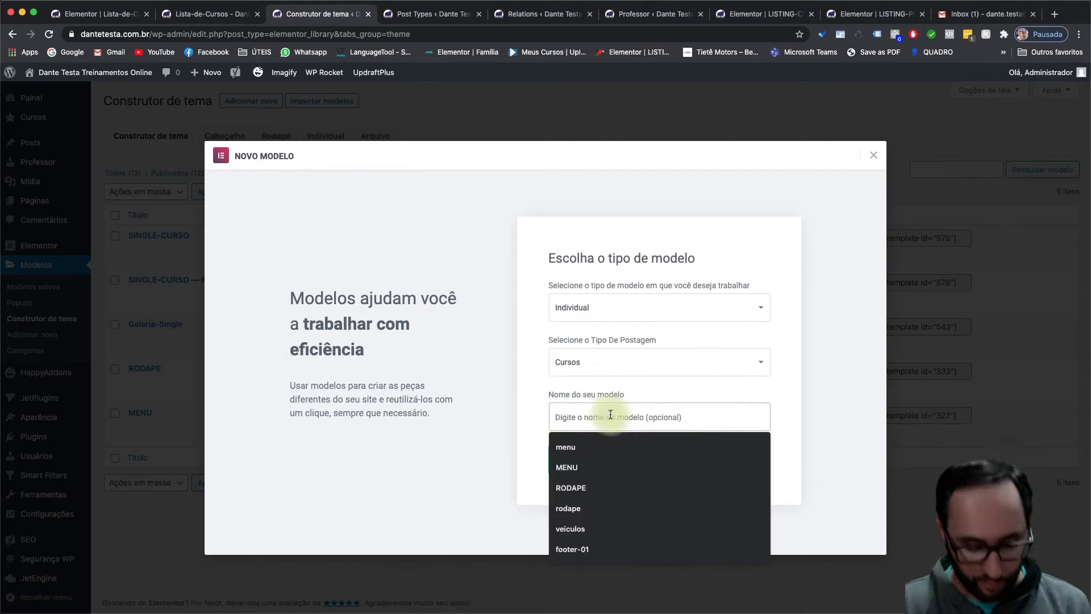
text(Single-)
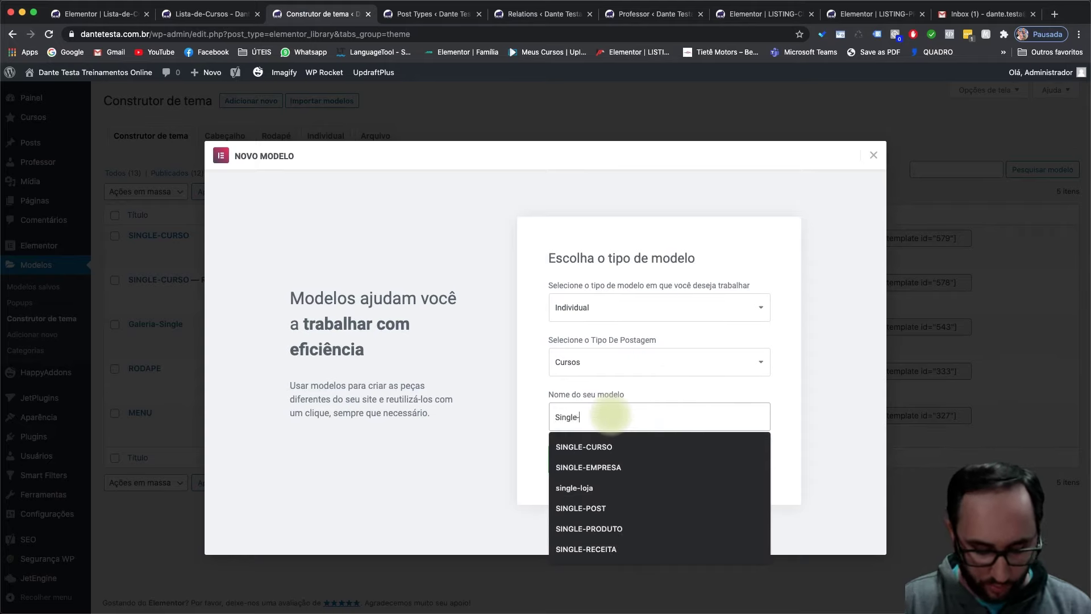
text(Cursos)
click(632, 466)
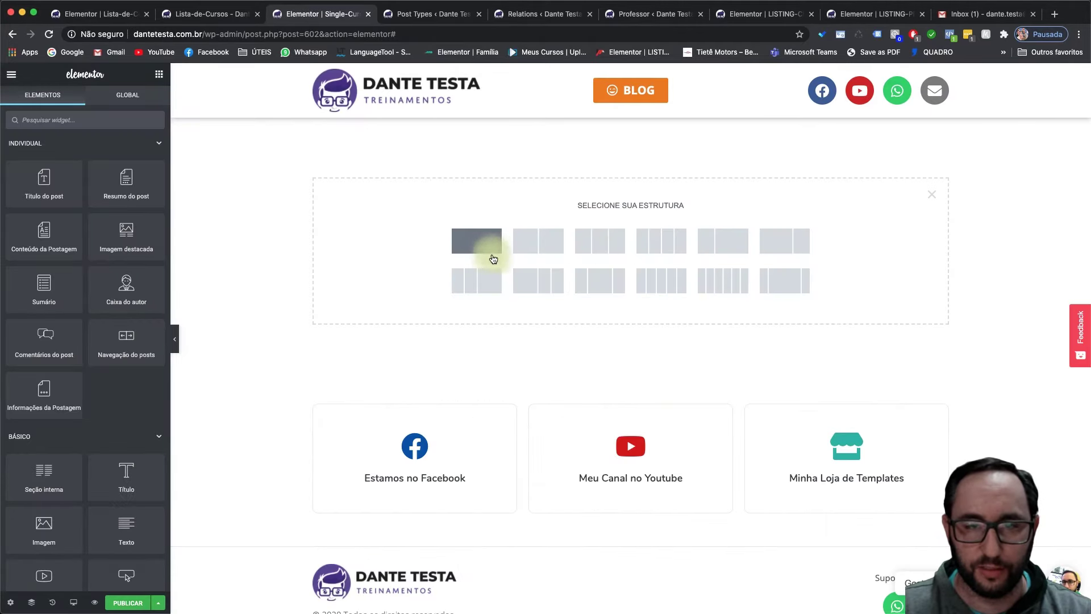
Add a single-column section containing a Título do post widget and set its text colour to #5B4194
click(493, 259)
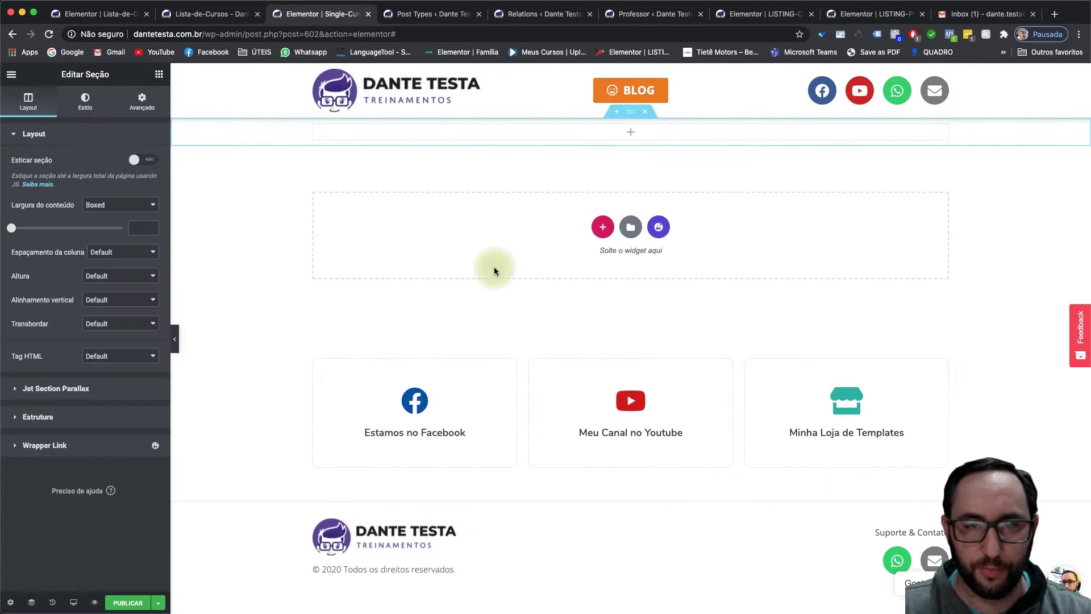
click(159, 75)
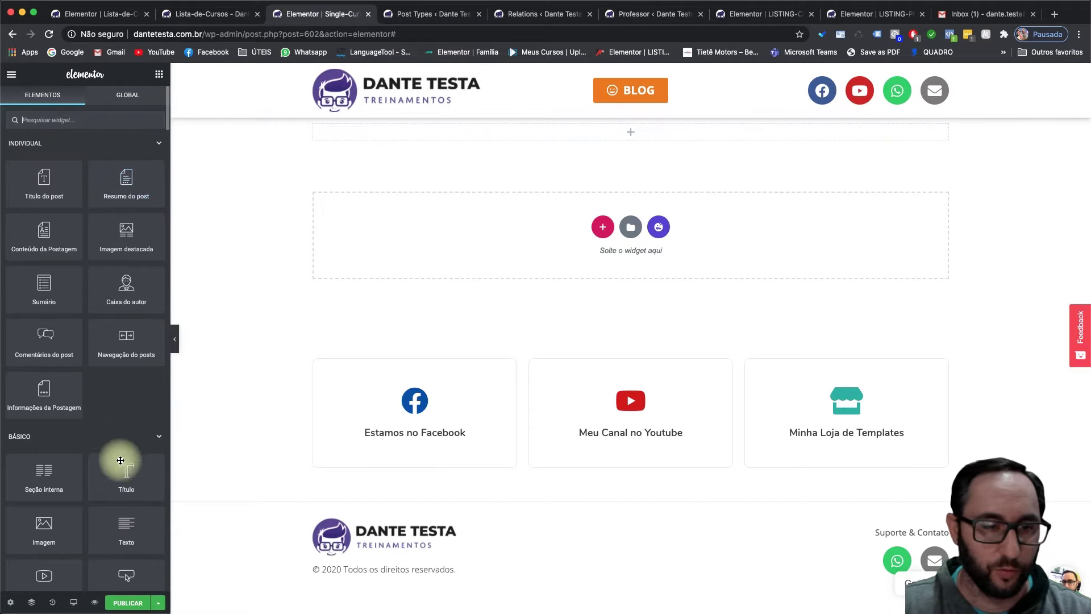
drag(122, 466, 154, 511)
drag(44, 182, 530, 137)
click(85, 102)
click(136, 162)
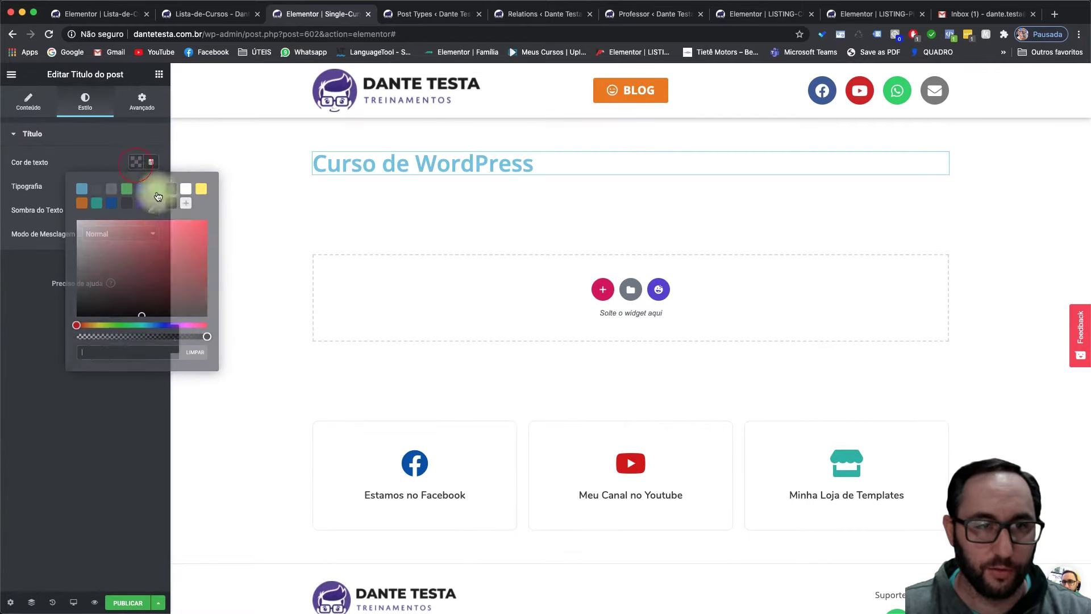
click(156, 203)
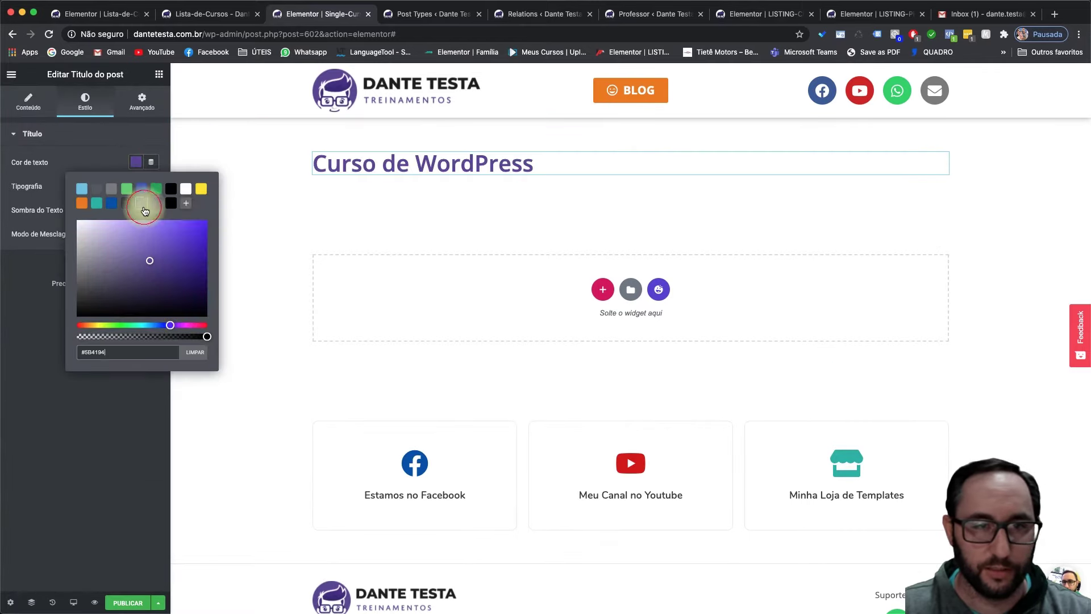
Place the title in a second column and add an Imagem destacada widget at 100% width in the first column
click(366, 170)
drag(365, 170, 640, 162)
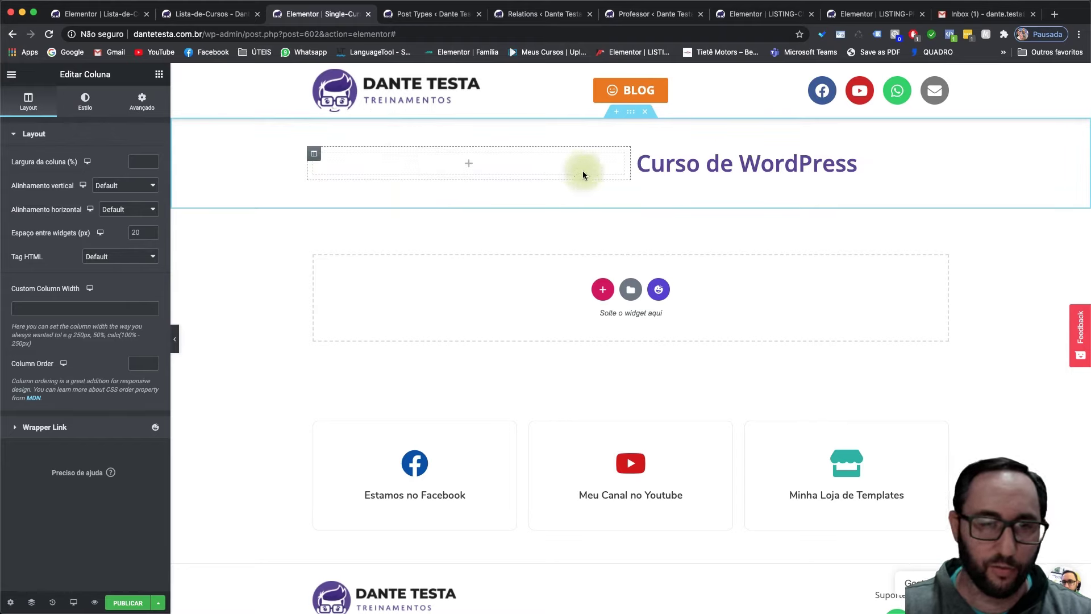
click(159, 74)
drag(108, 251, 441, 166)
click(88, 102)
drag(80, 182, 122, 182)
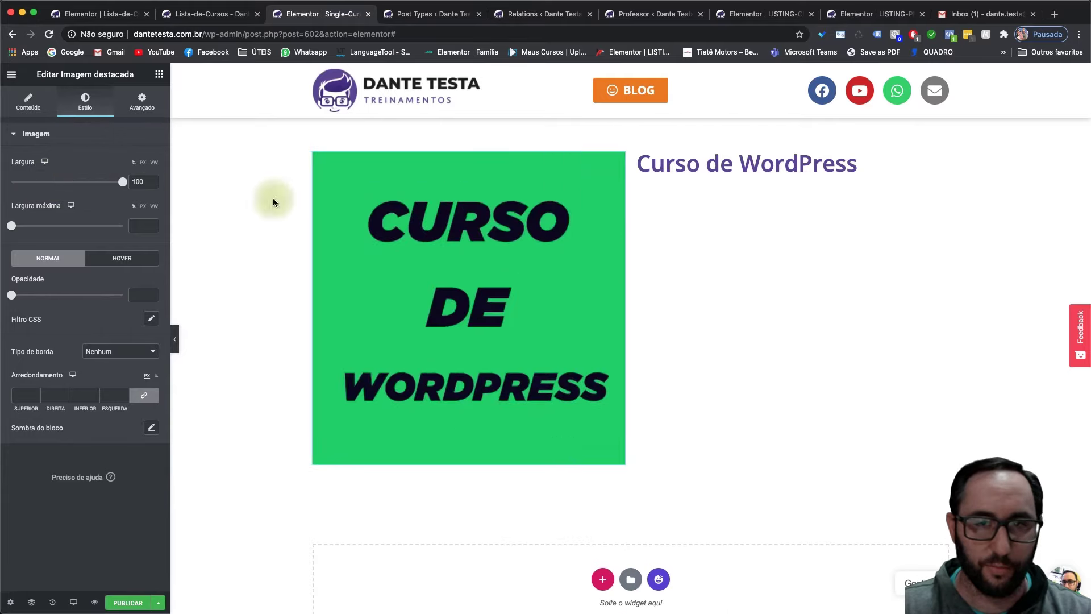
Widen the title column to about 74.47% of the section and set its vertical alignment to Meio
drag(629, 239, 473, 230)
click(481, 154)
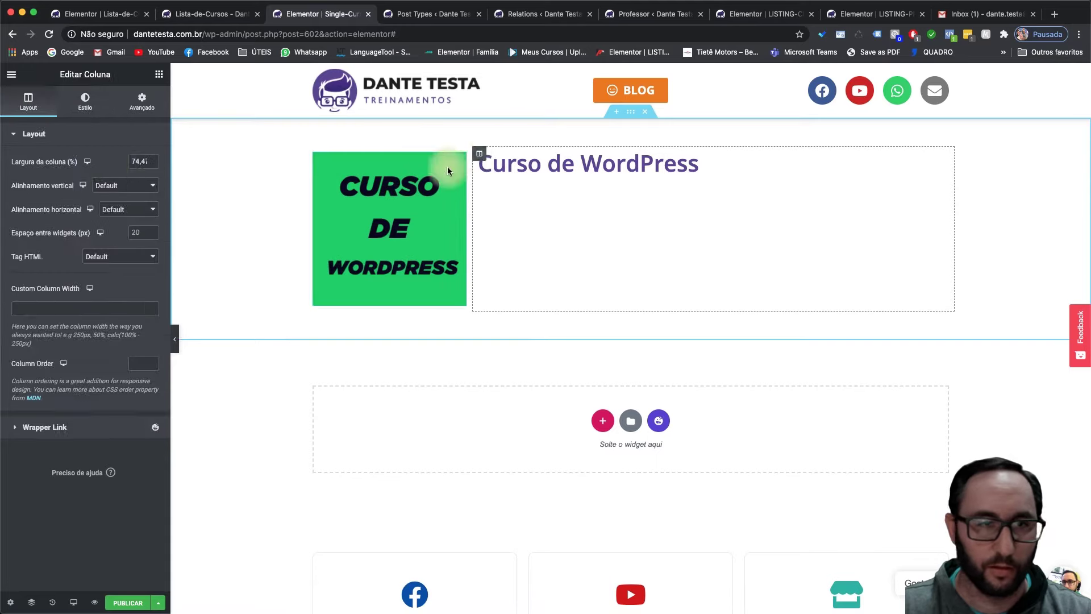
click(119, 185)
click(108, 203)
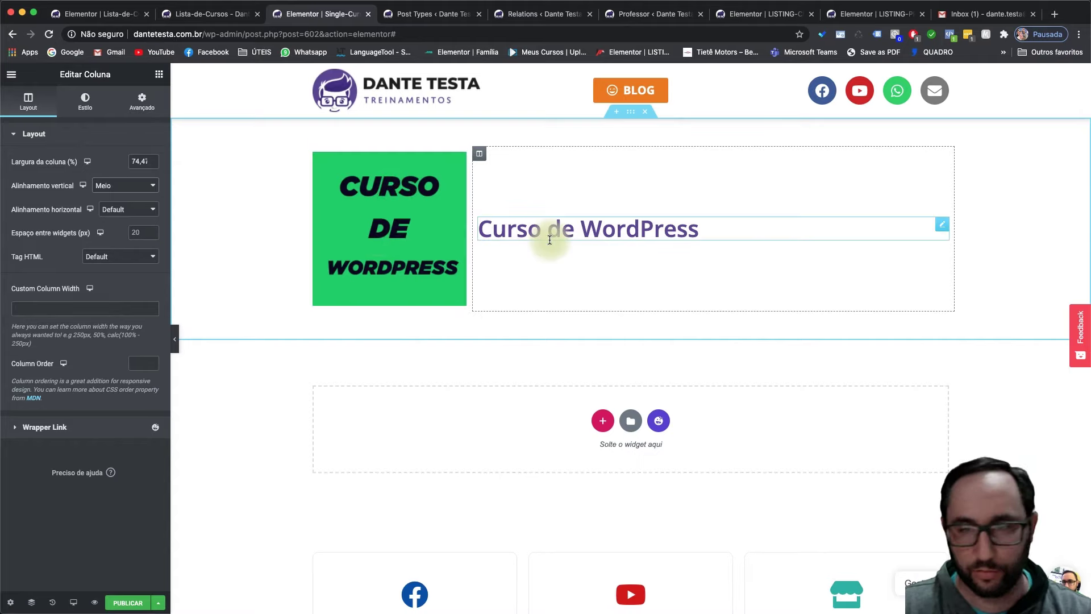
Add a Dynamic Field widget under the title showing the descricao meta field, and publish the template for all Cursos
click(160, 74)
click(116, 120)
text(dy)
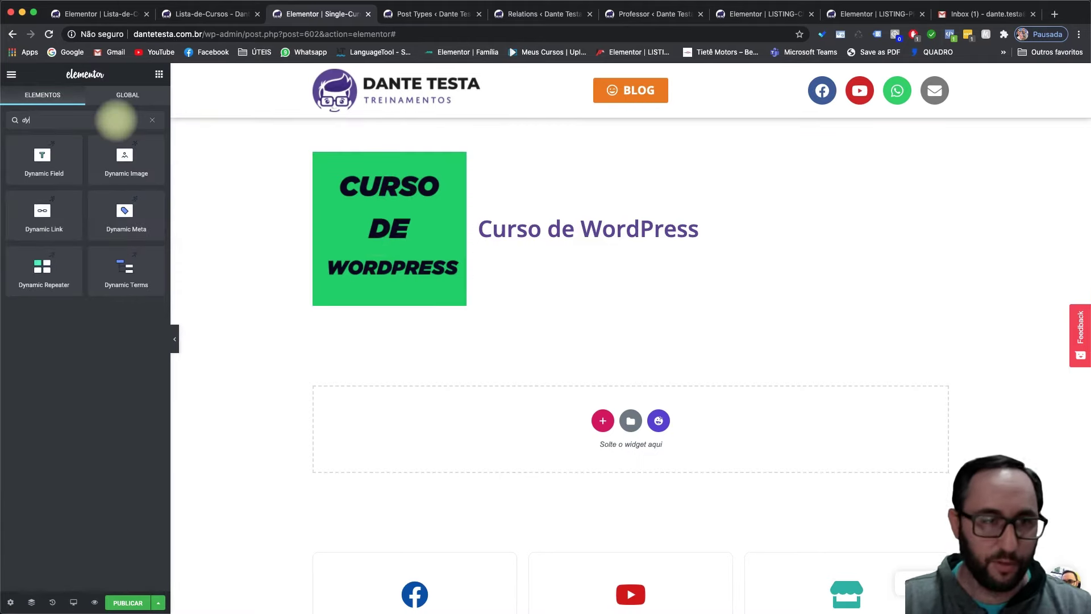
drag(44, 159, 531, 236)
click(146, 163)
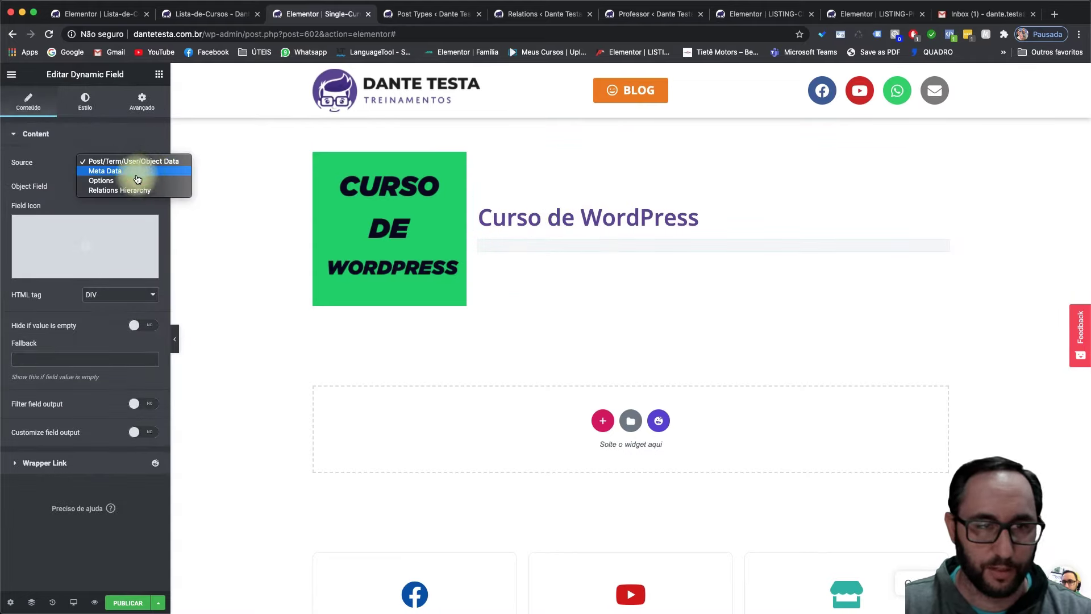
click(145, 173)
click(119, 185)
click(130, 194)
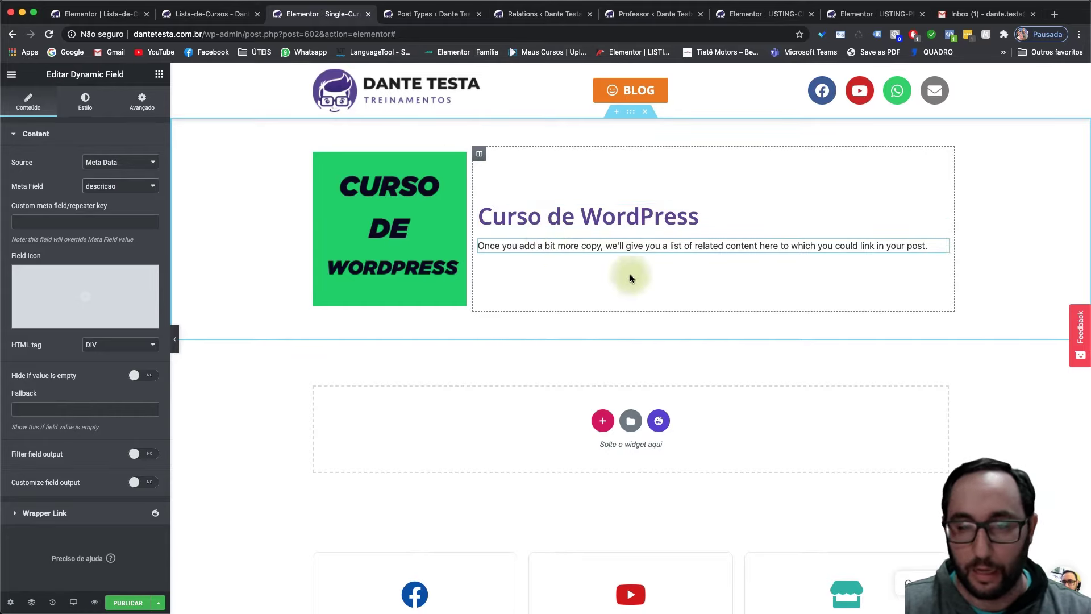
click(134, 607)
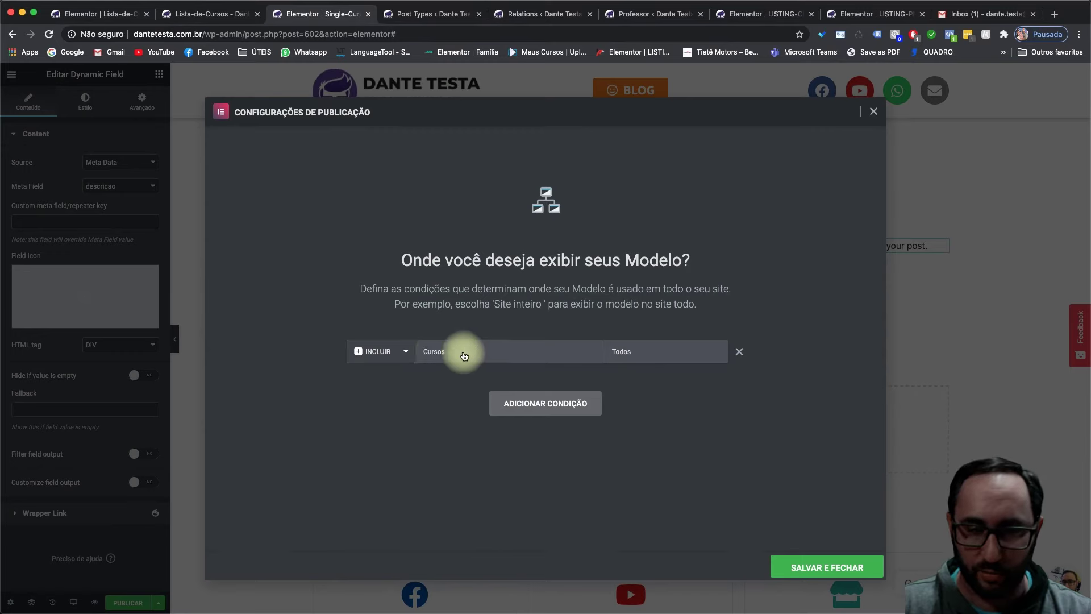
click(796, 572)
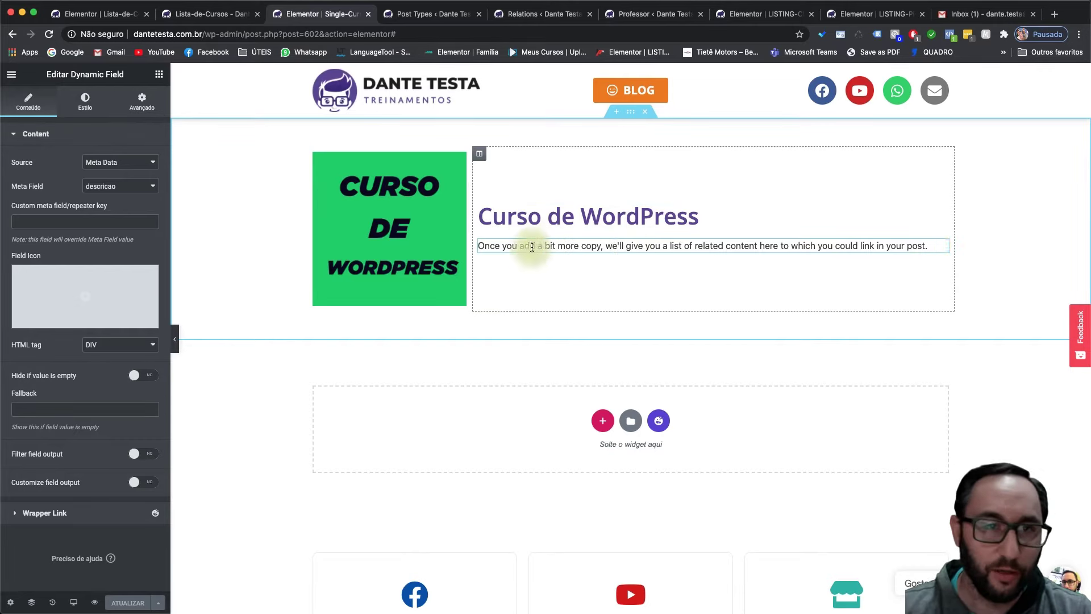
Check the course grid on the Lista-de-Cursos page and switch to the LISTING-CURSOS listing in the Elementor editor
click(109, 14)
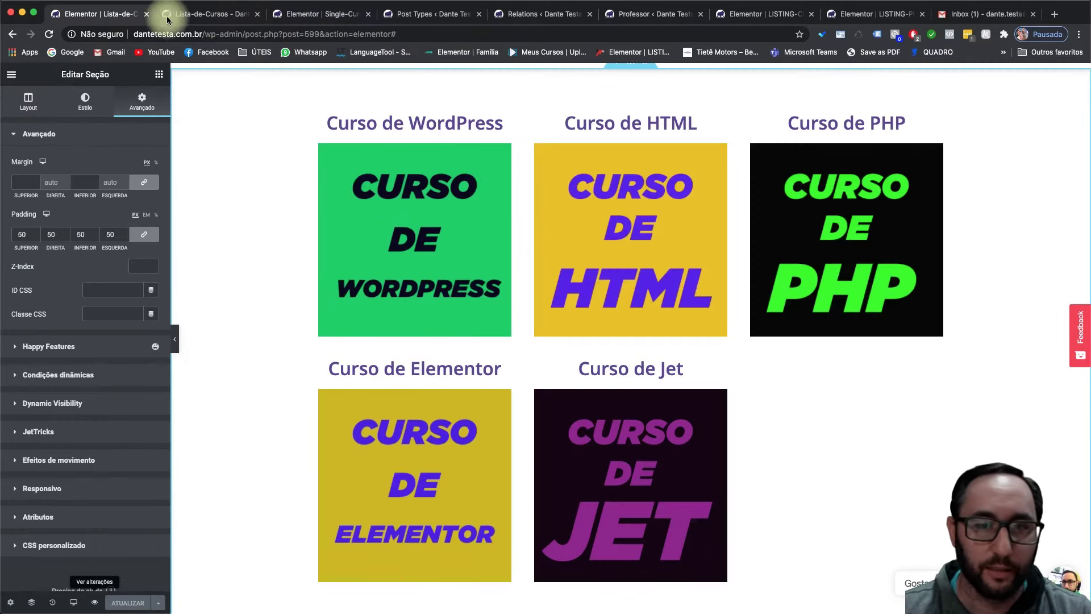
click(410, 206)
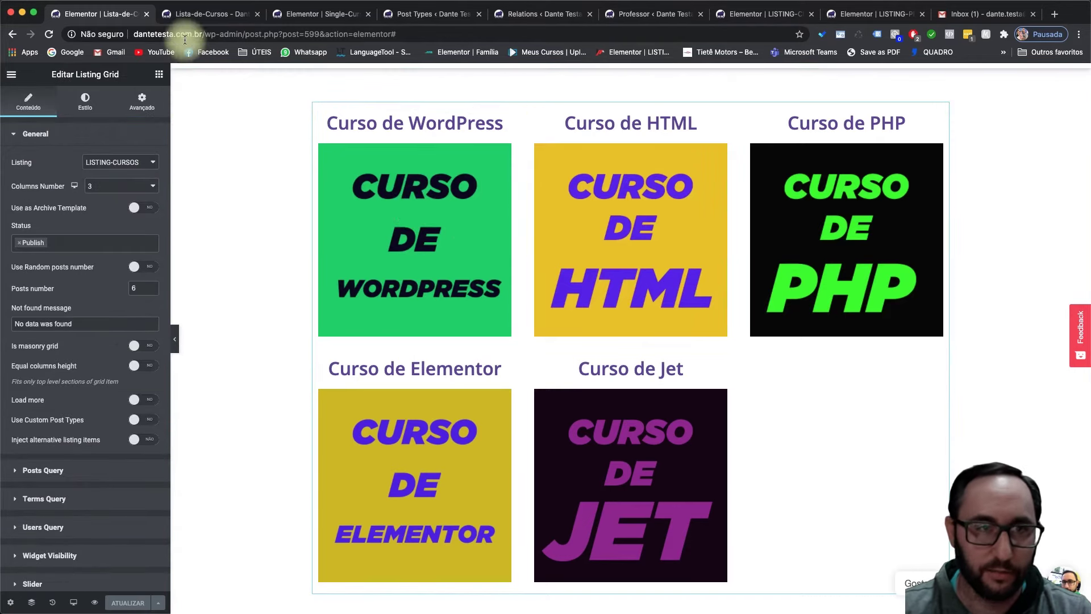
click(210, 14)
click(761, 14)
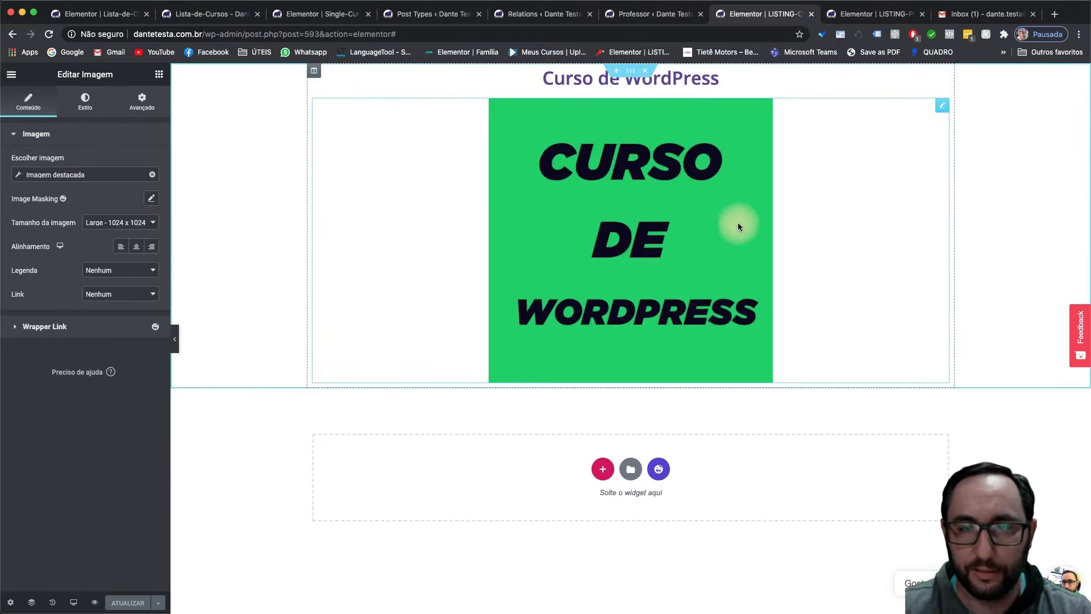
Try making the LISTING-CURSOS listing item clickable in its listing settings, and undo that change
click(14, 604)
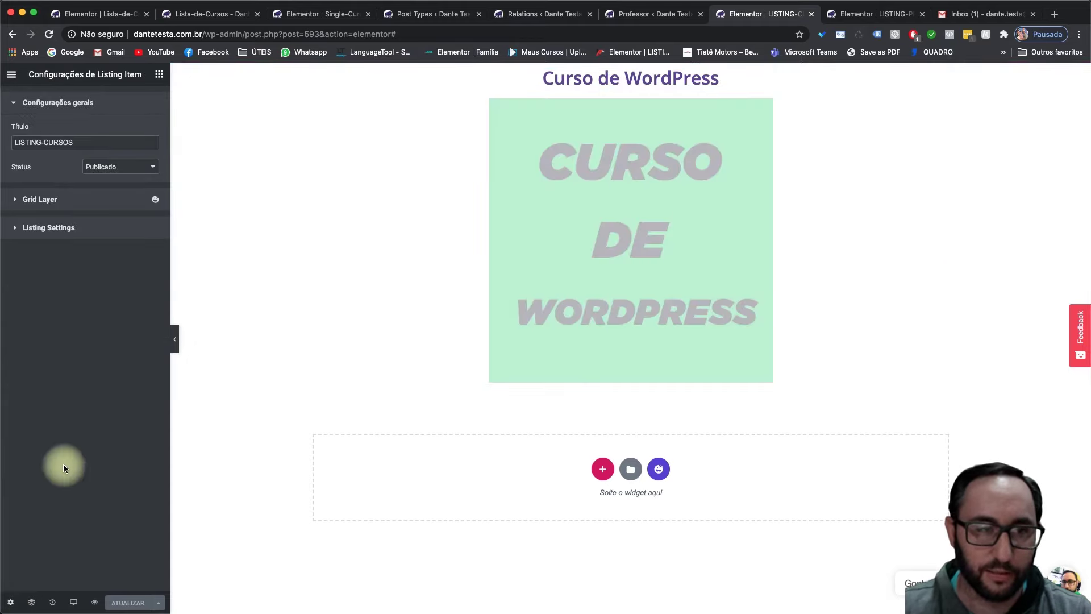
click(35, 234)
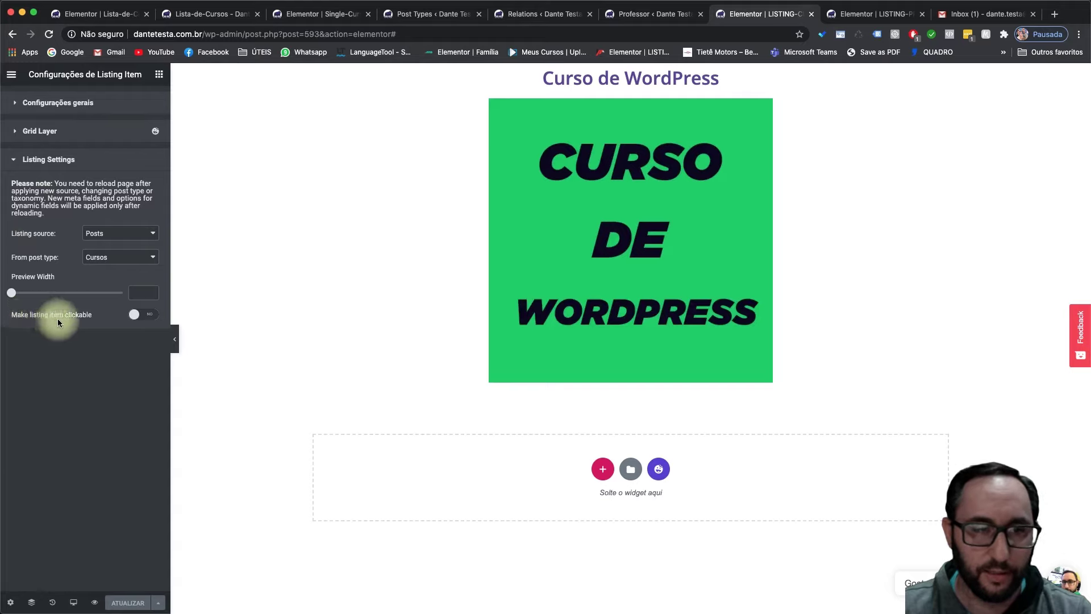
click(139, 320)
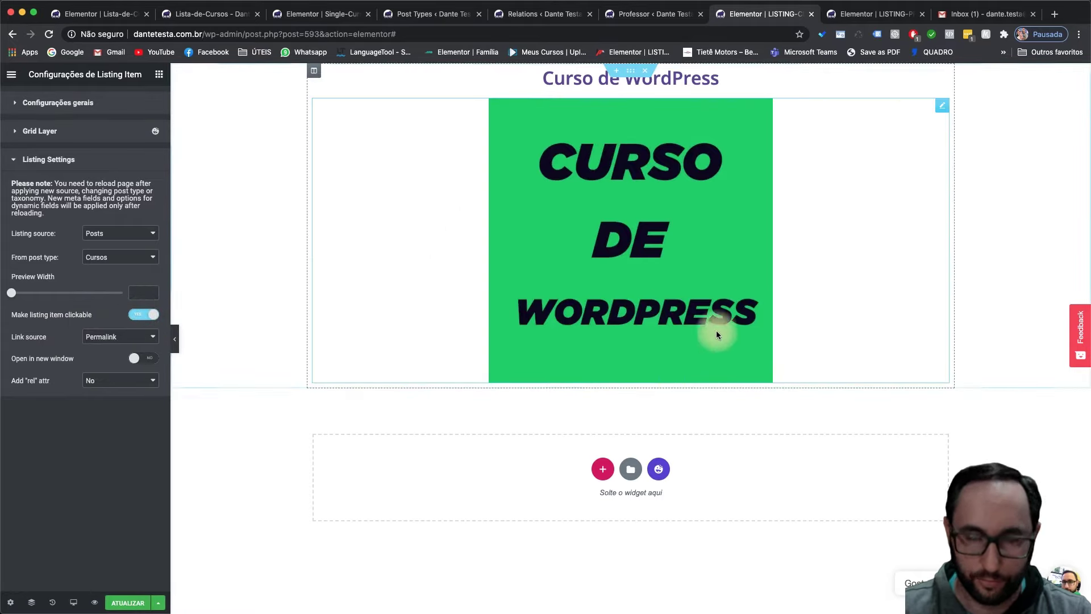
key(ctrl+z)
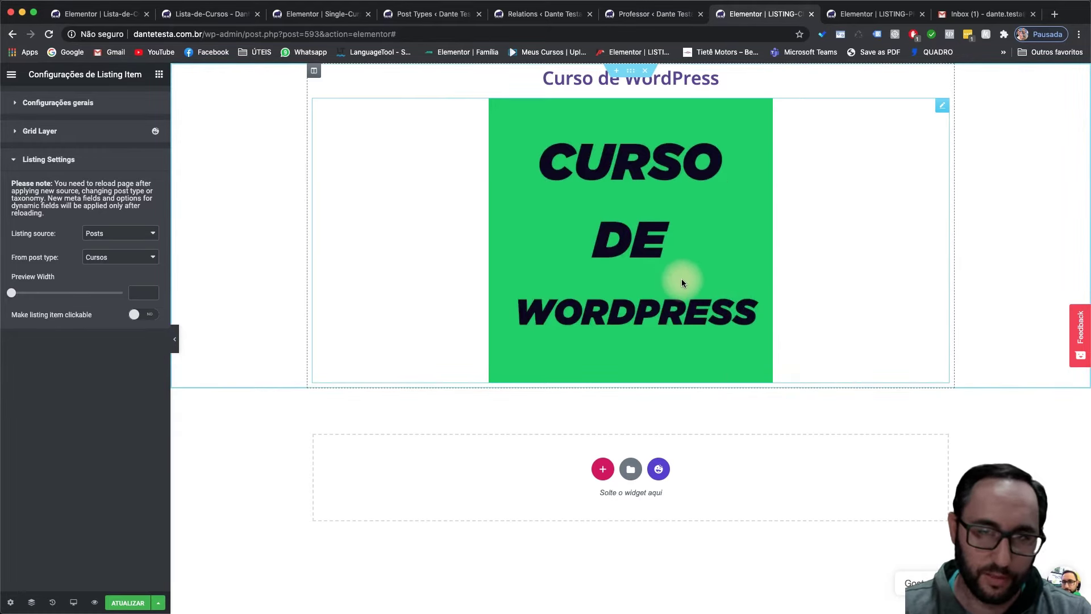
Set the link type of the course's featured image in the listing to URL personalizado
click(642, 235)
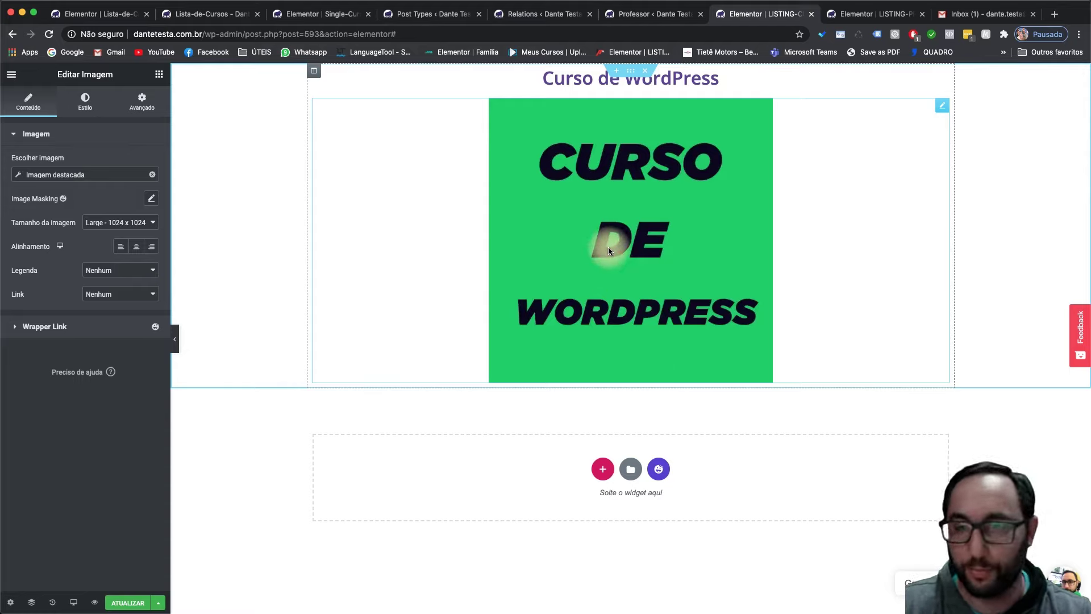
click(117, 294)
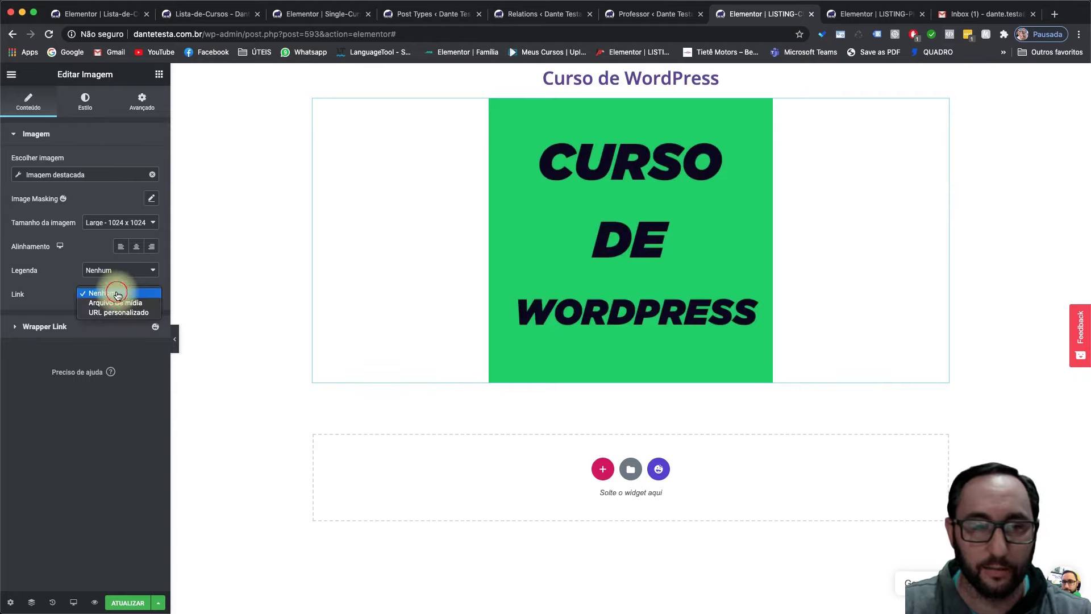
click(141, 312)
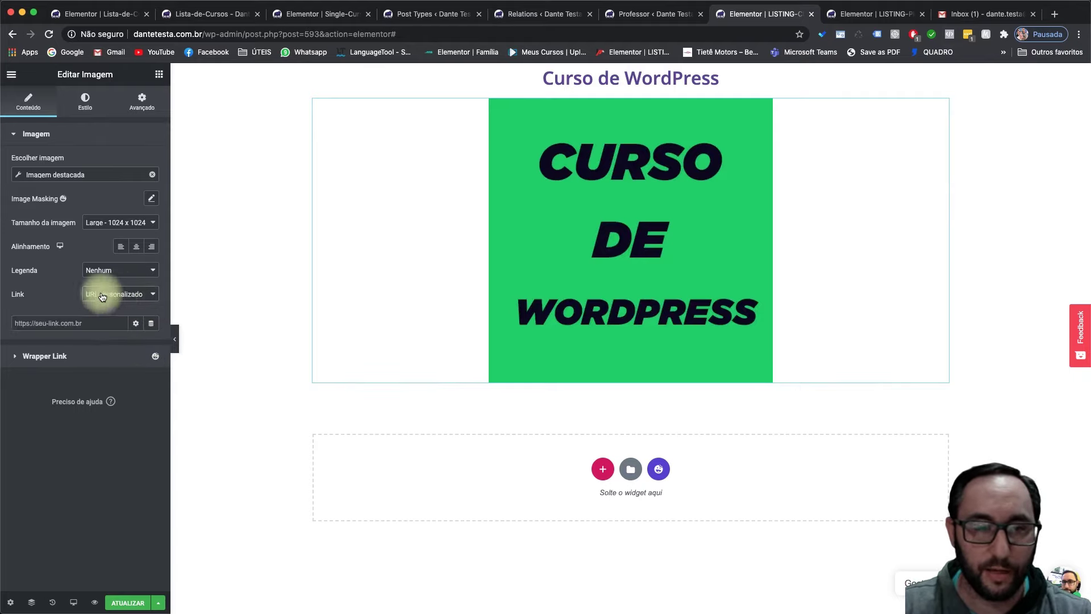